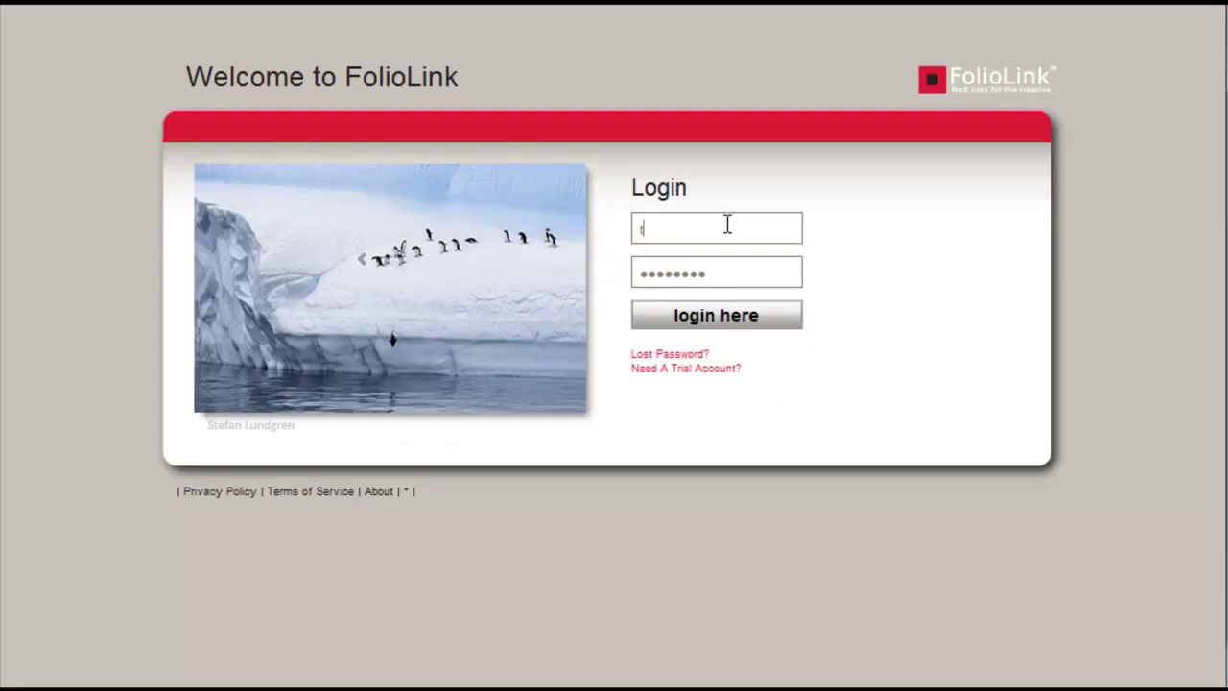
Enter the trial account's username on the FolioLink login page
text(rialuser22)
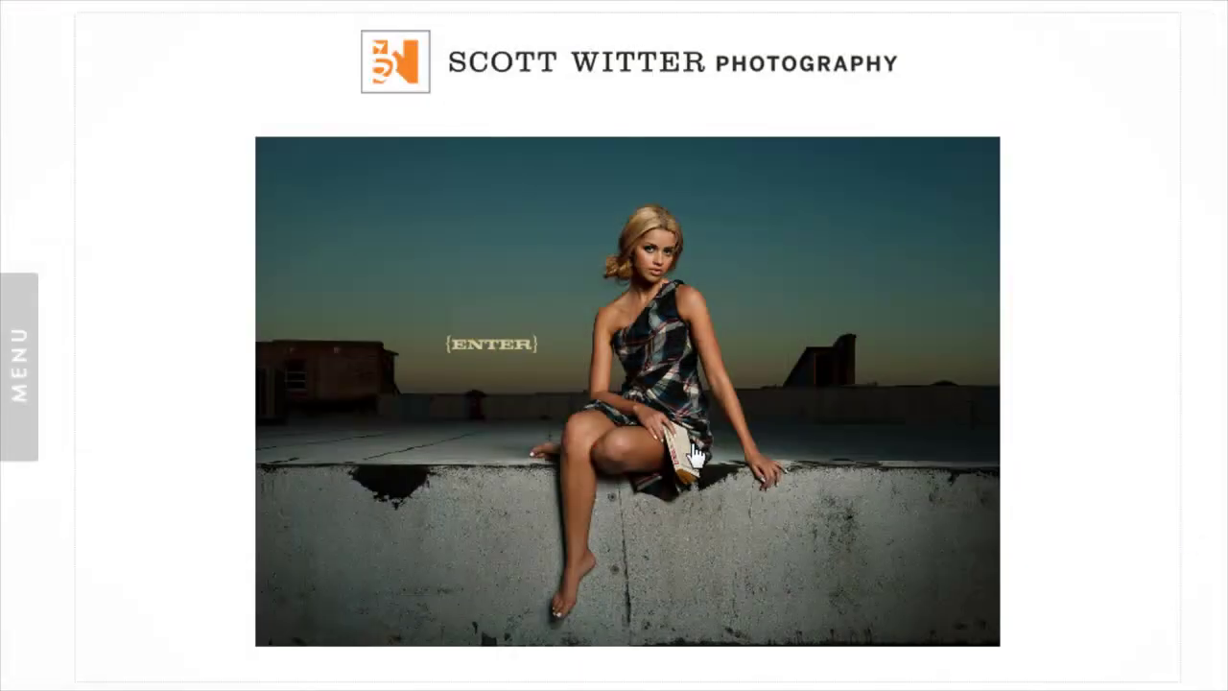
click(638, 427)
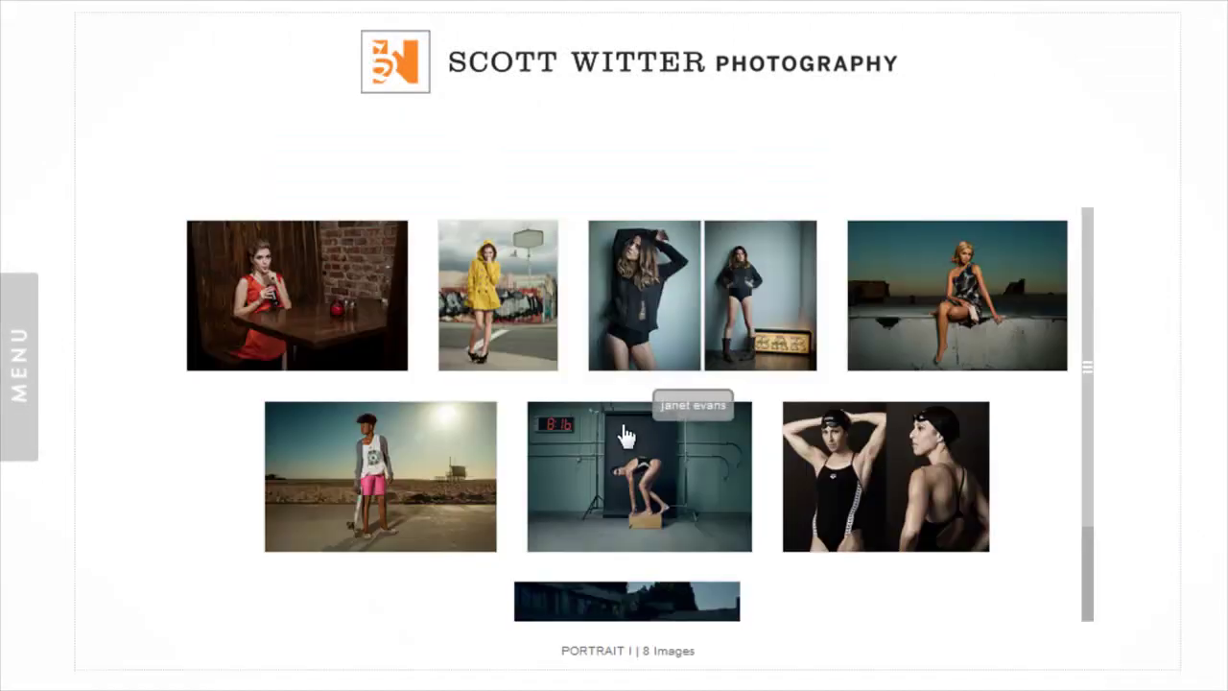
click(327, 328)
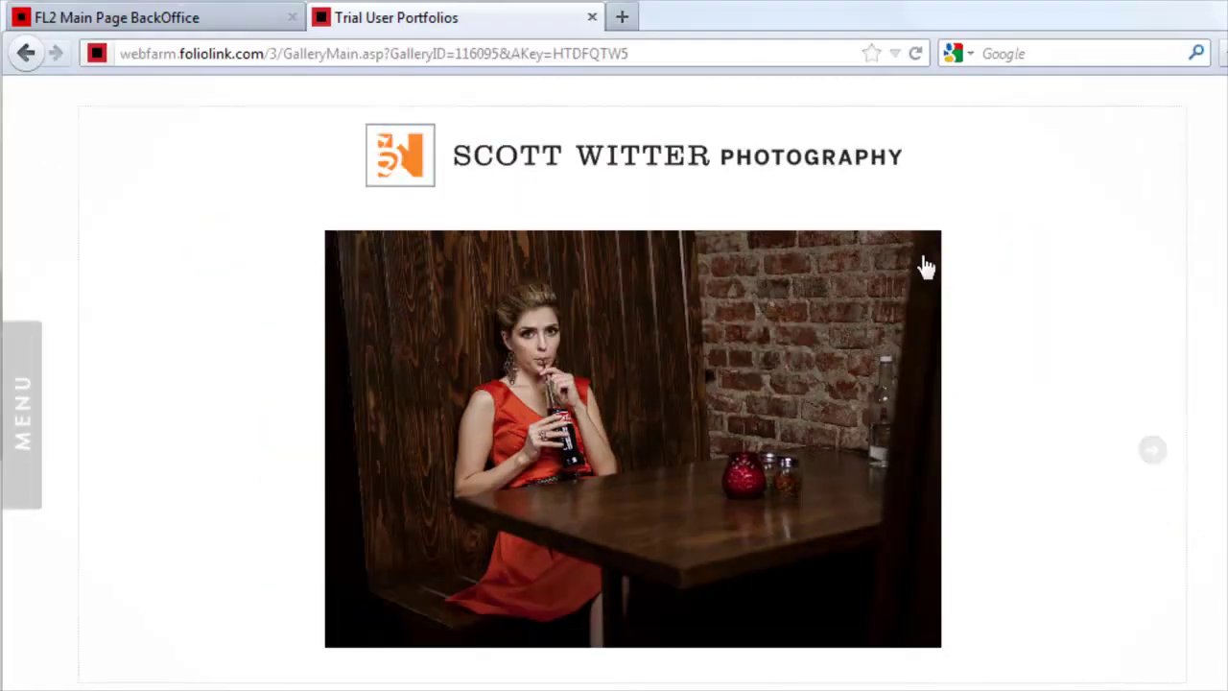
click(592, 17)
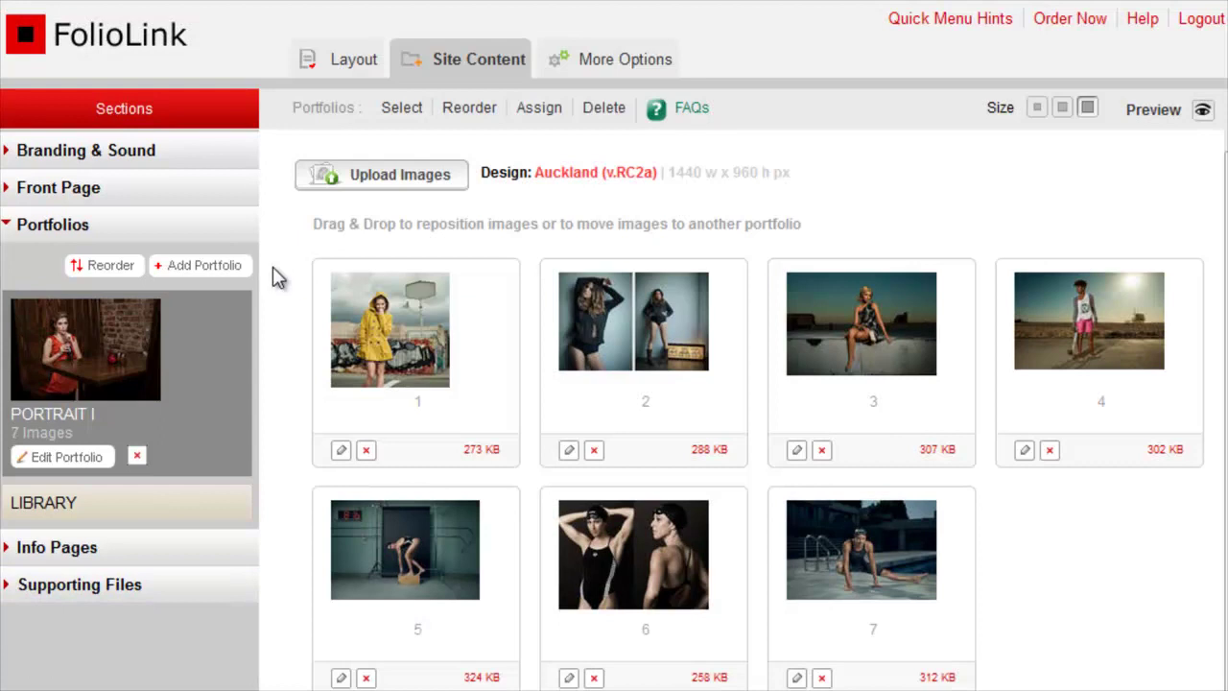
click(226, 232)
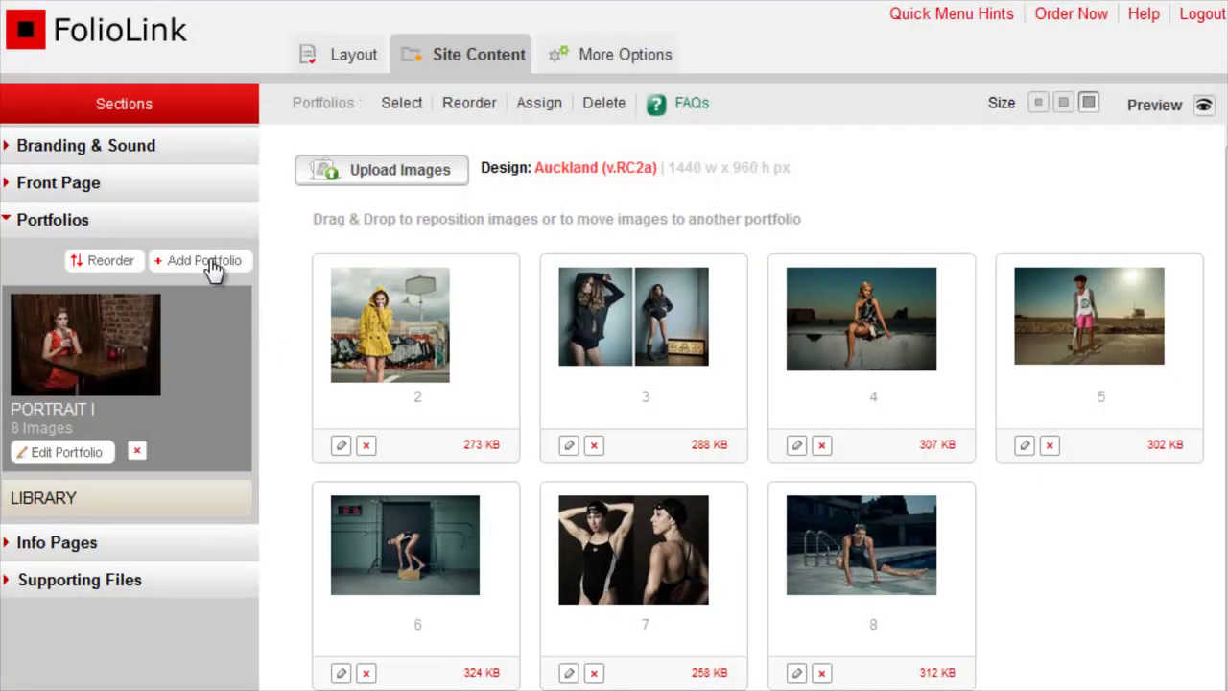
Create portfolio PORTRAIT II with vanessa-head-1.jpg uploaded as its opening image
click(213, 265)
text(POR)
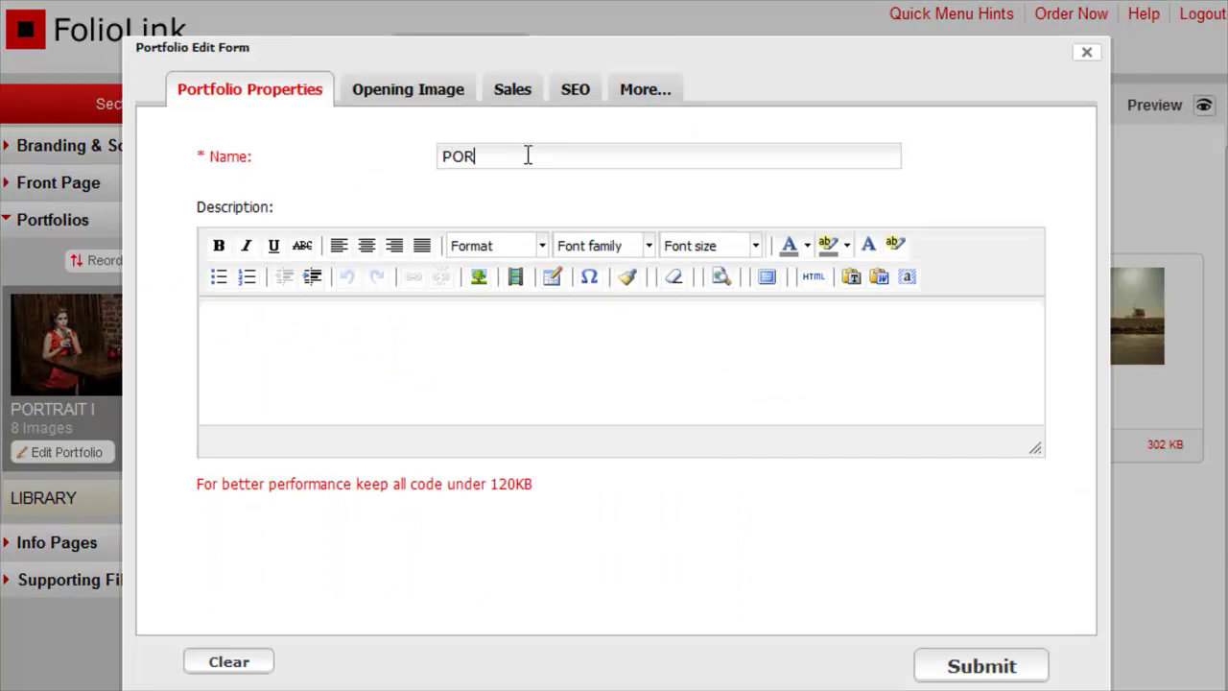
text(TRAIT II)
click(426, 100)
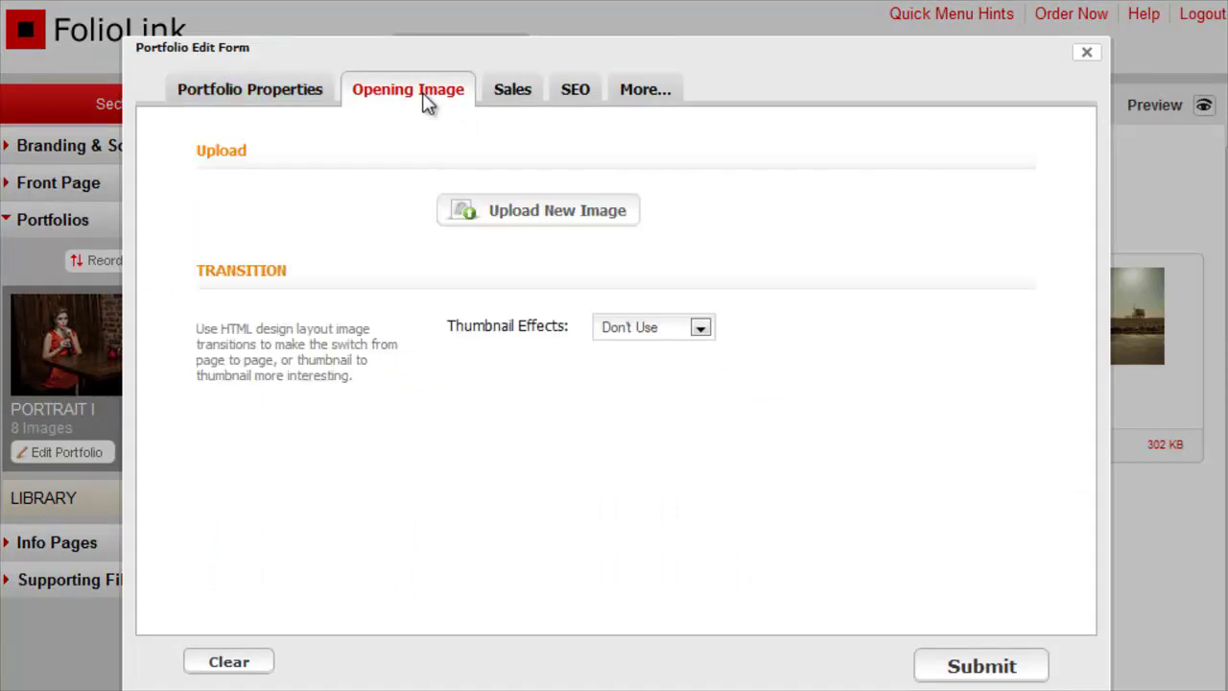
click(543, 220)
double_click(261, 305)
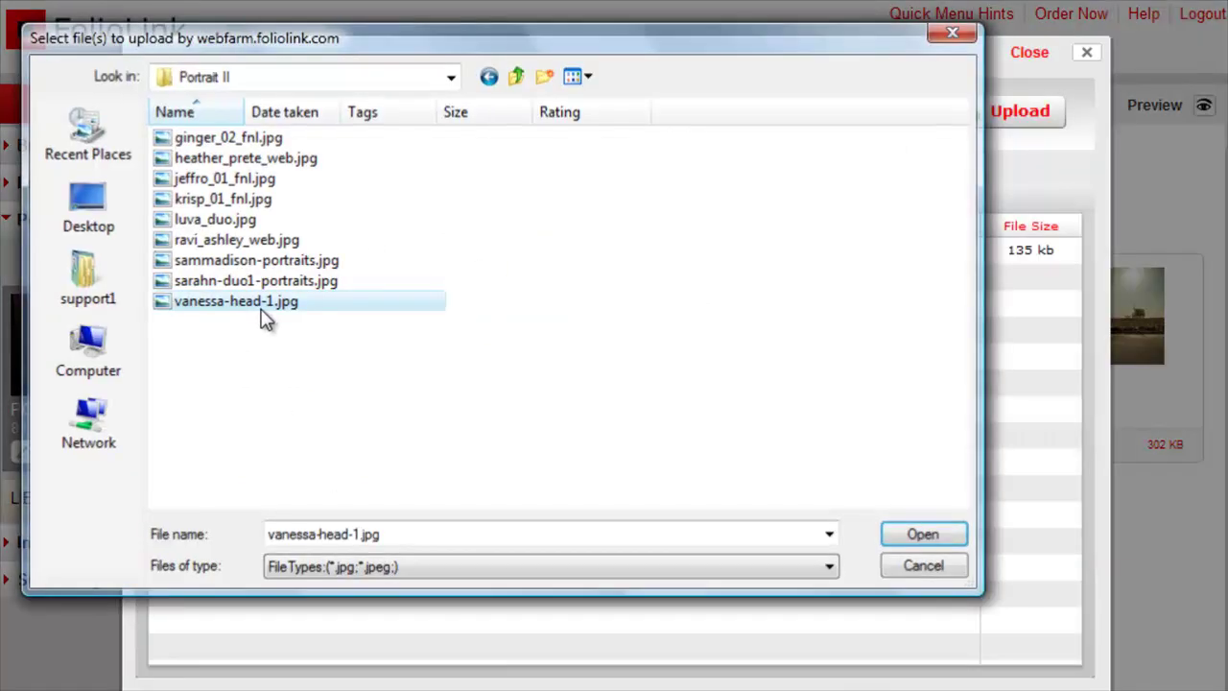
click(1003, 117)
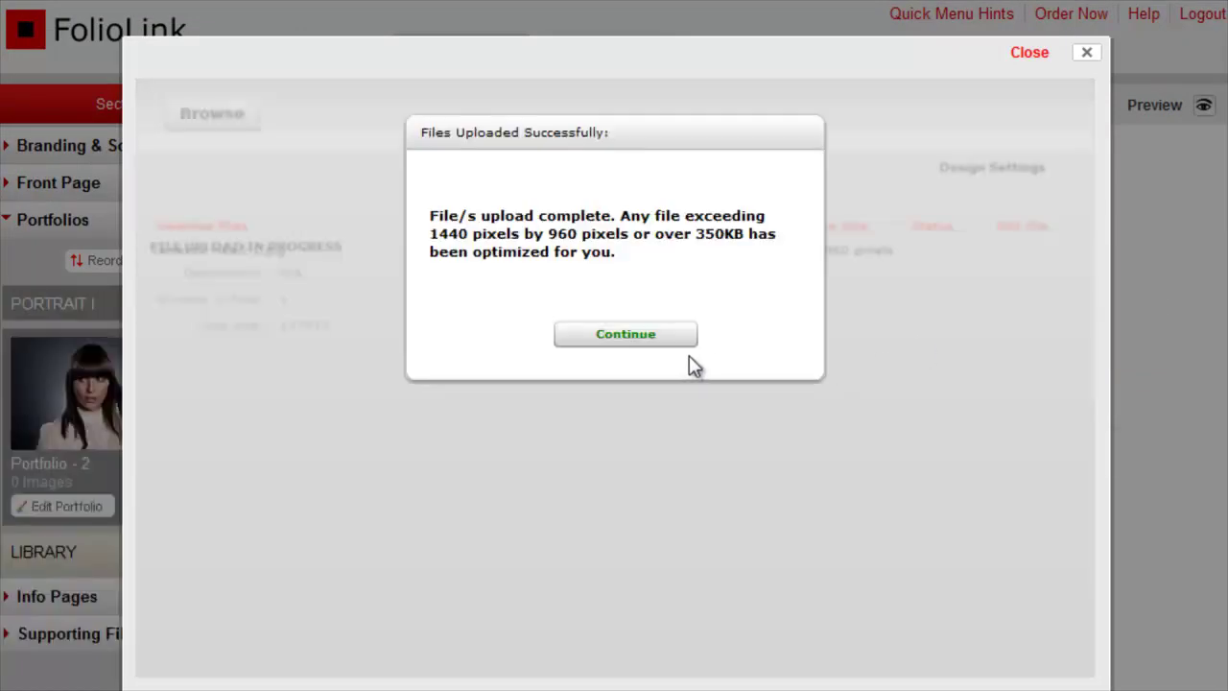
click(655, 338)
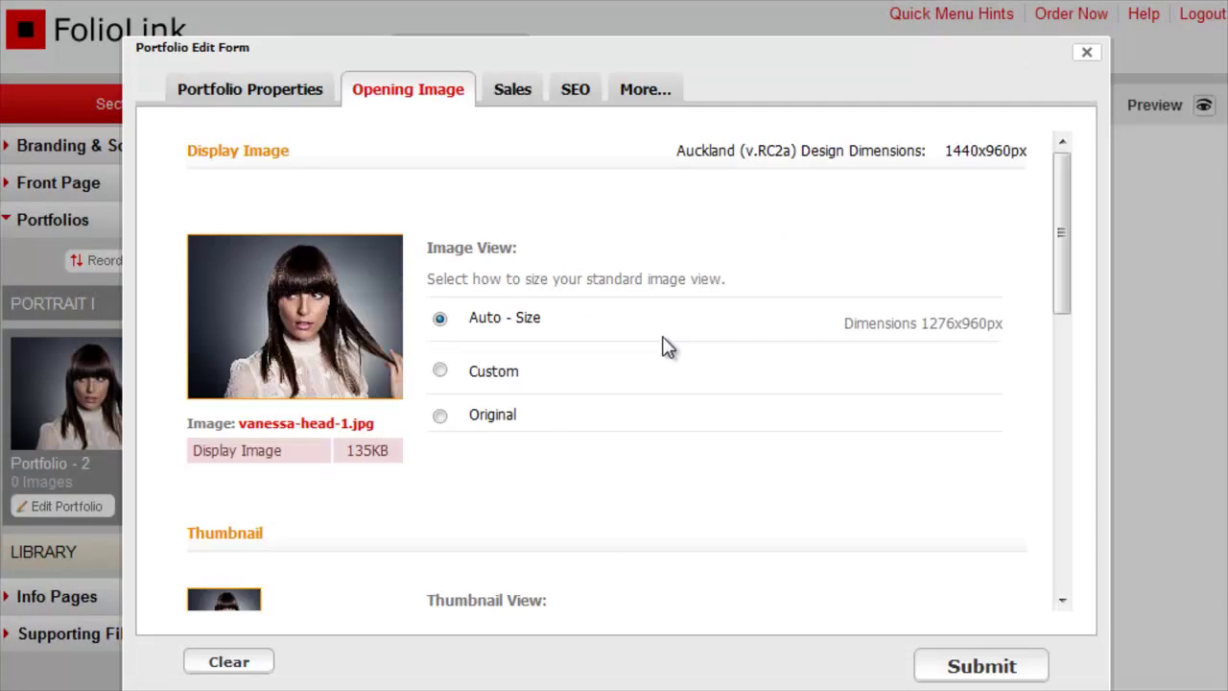
click(981, 667)
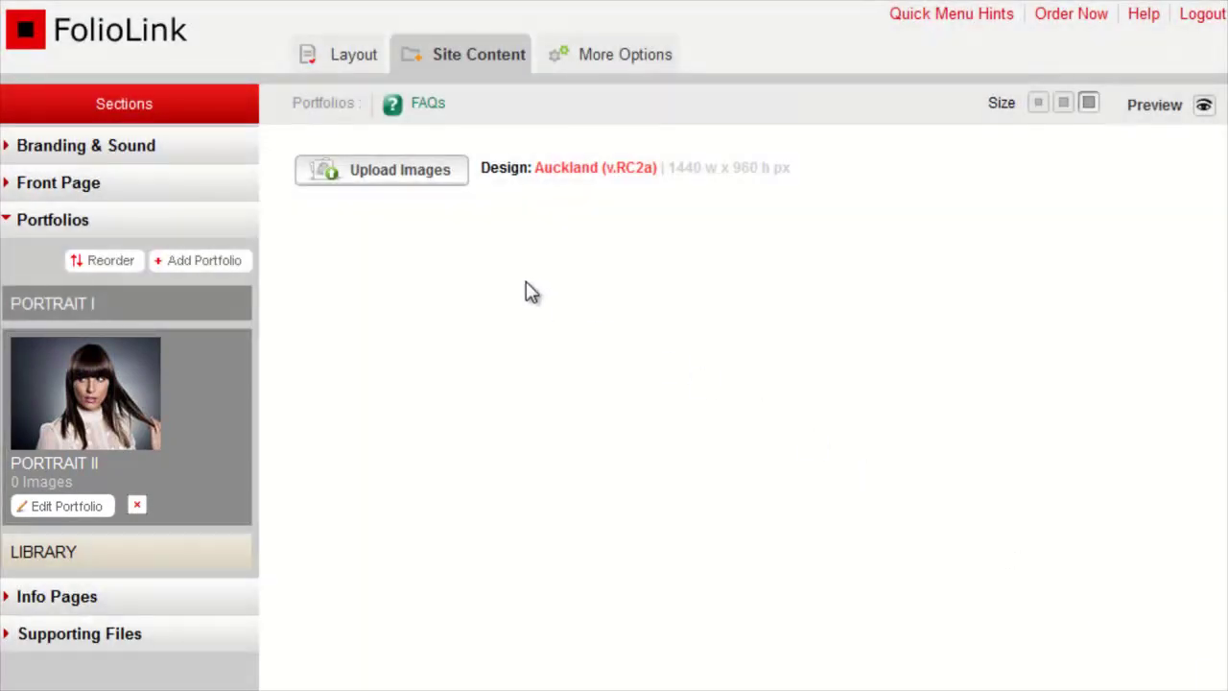
Batch-upload the eight images ginger_02_fnl.jpg through sarahn-duo1-portraits.jpg into PORTRAIT II
click(412, 178)
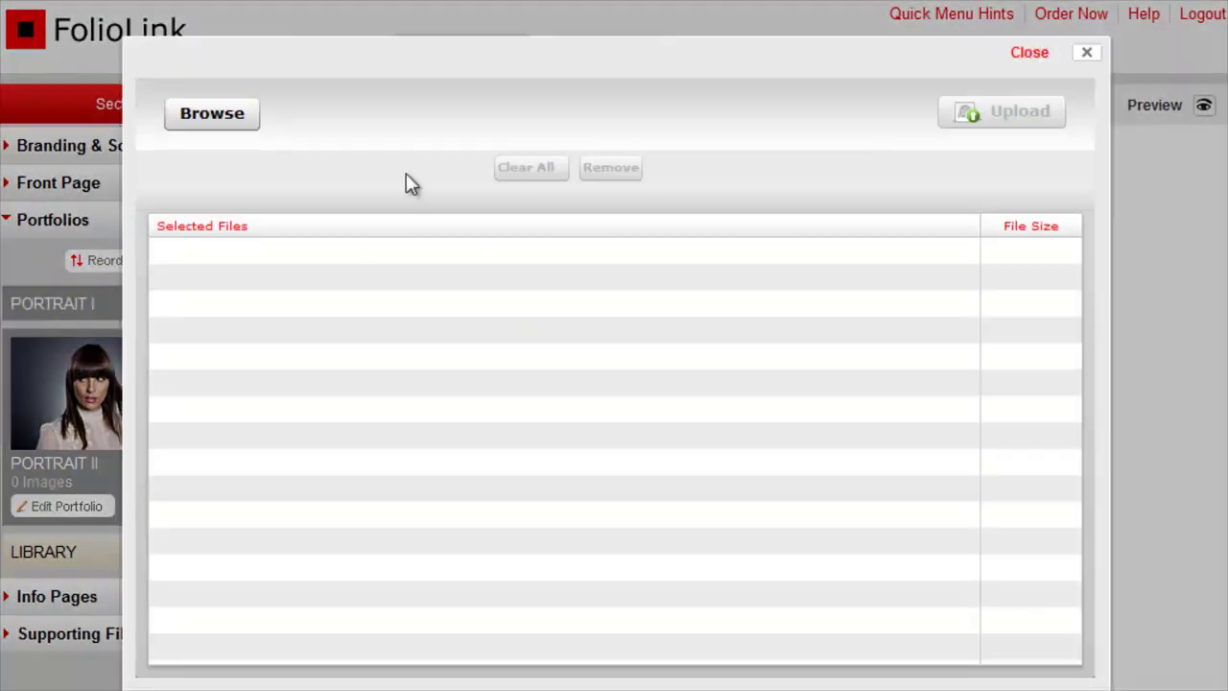
click(224, 120)
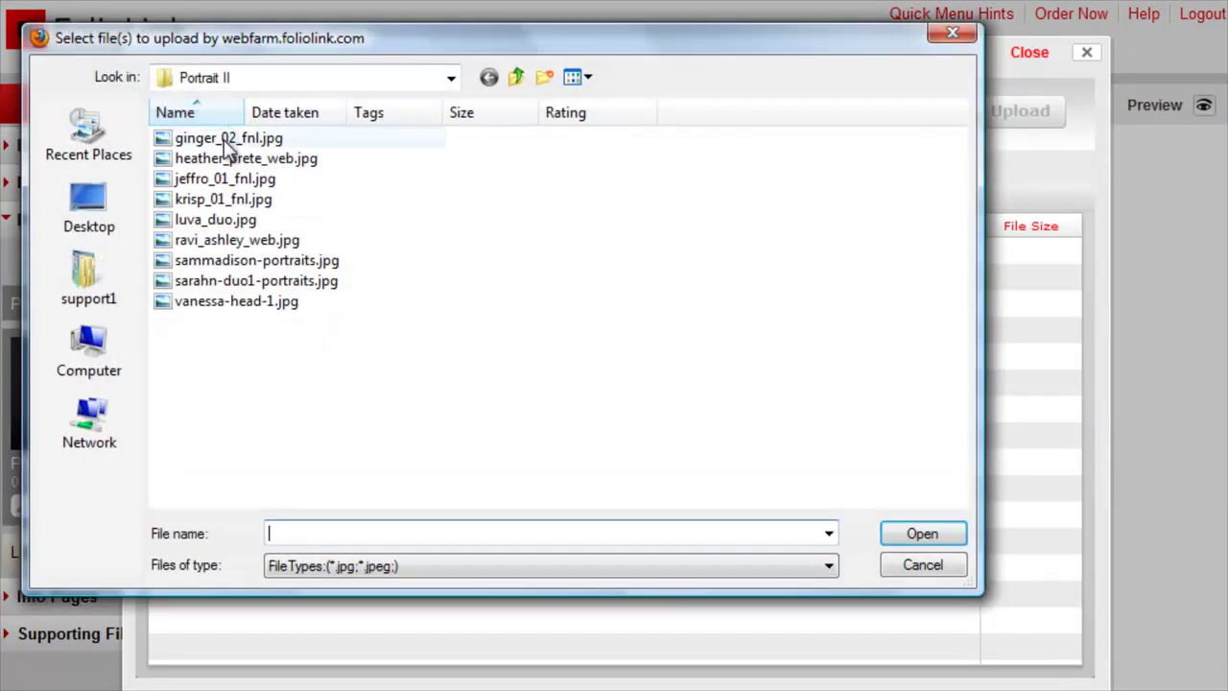
click(225, 138)
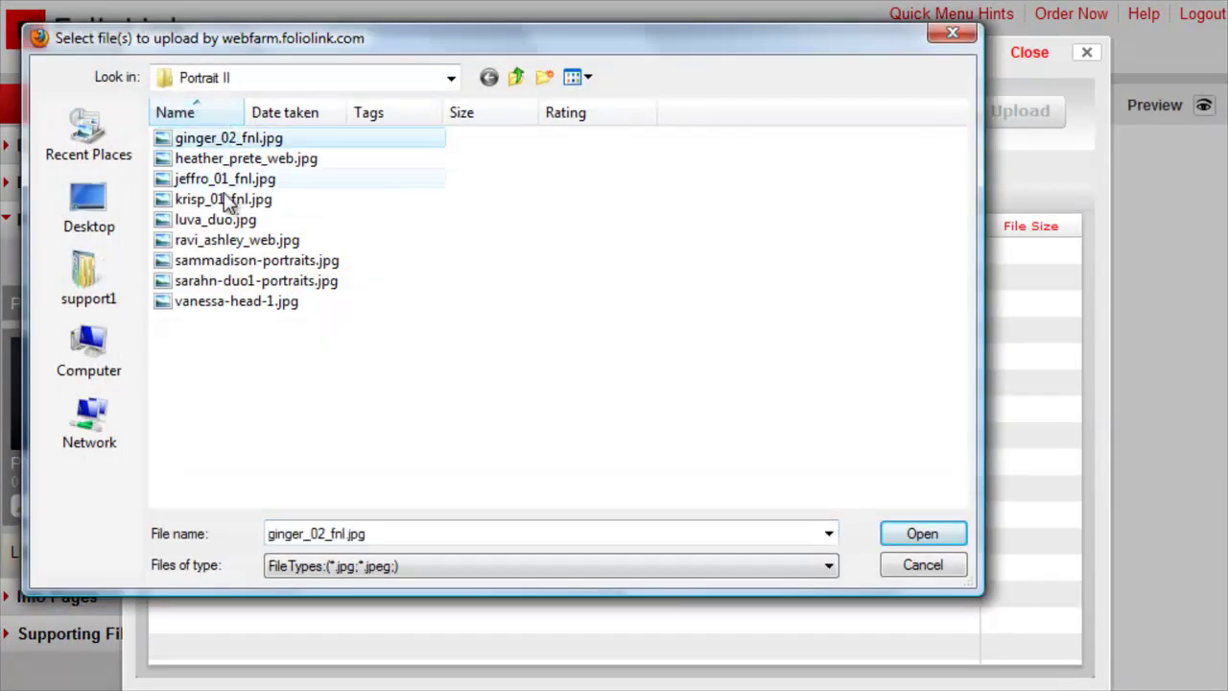
shift+click(226, 282)
click(922, 535)
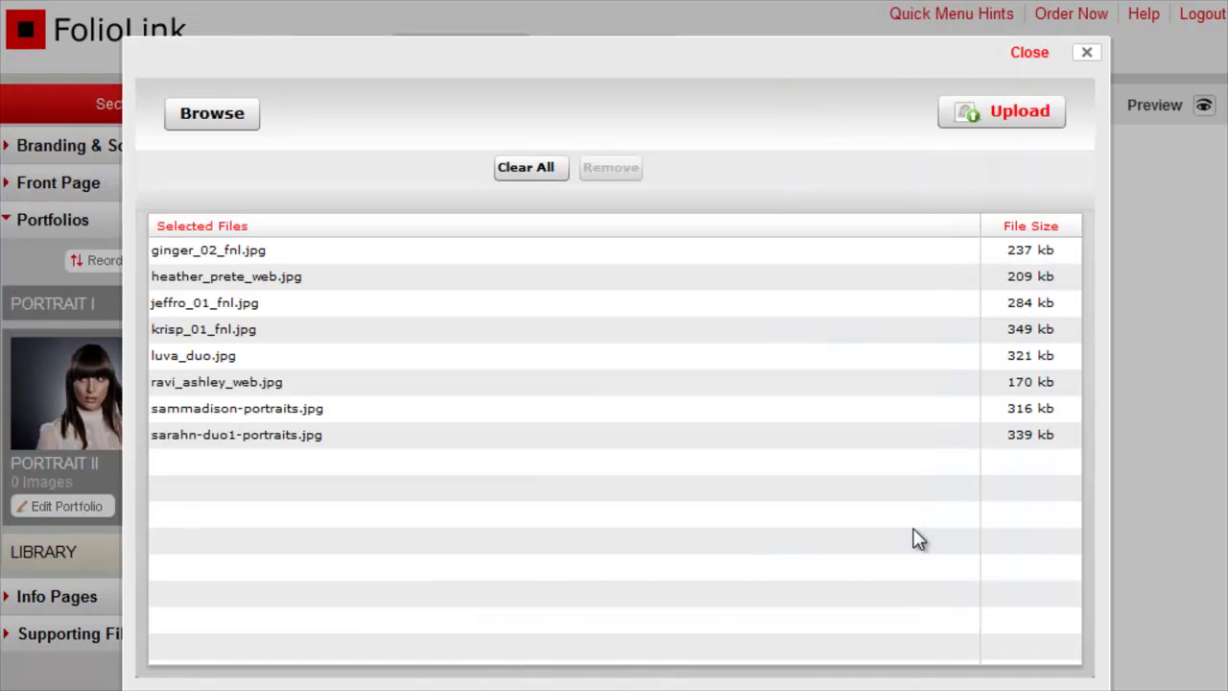
click(1017, 112)
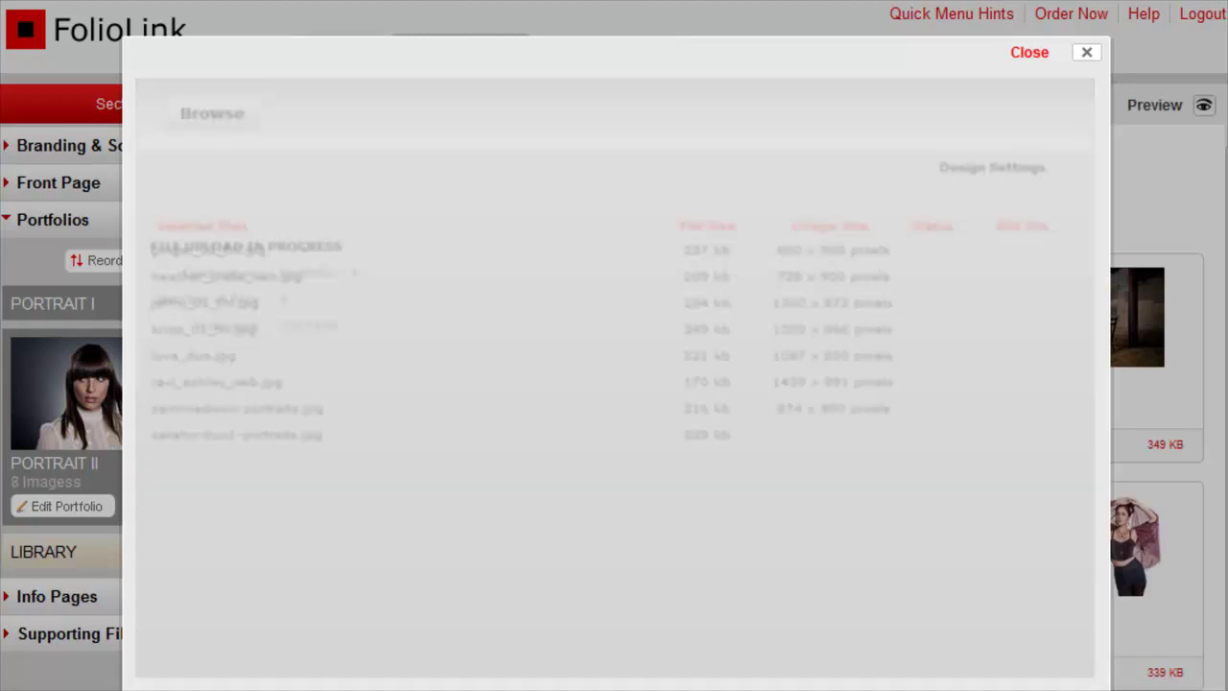
click(675, 339)
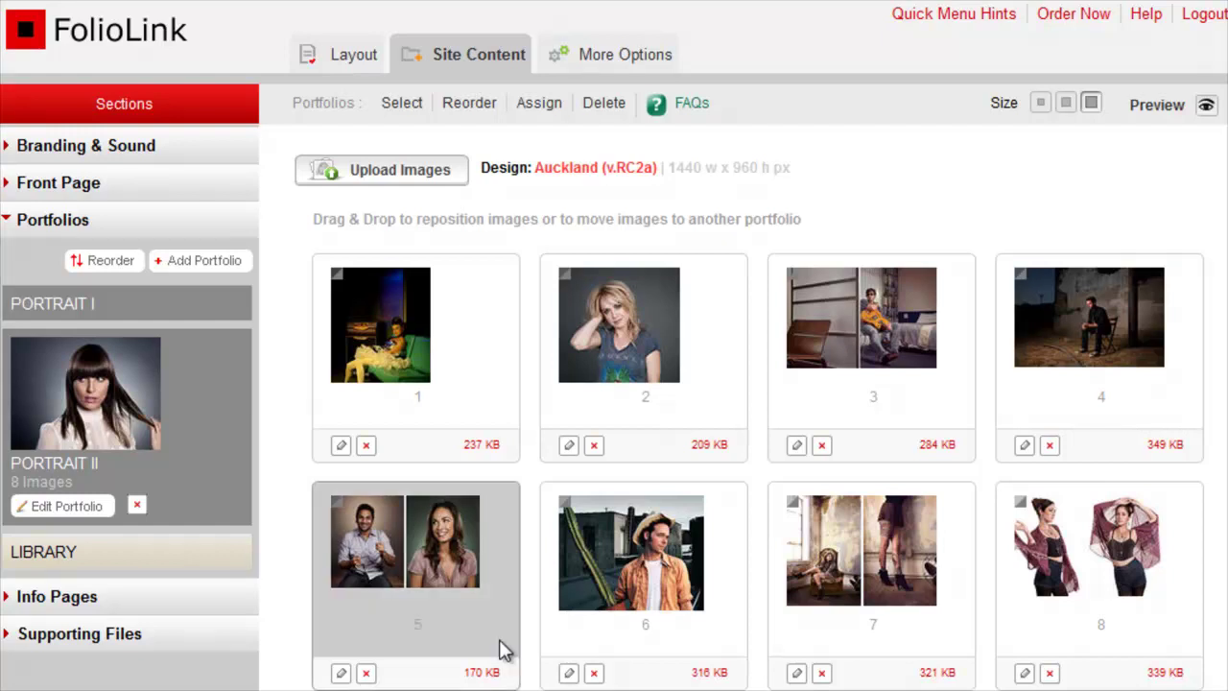
Move the two-person portrait from tile 5 to position 7, then cycle thumbnail sizes small to large
drag(409, 567, 823, 567)
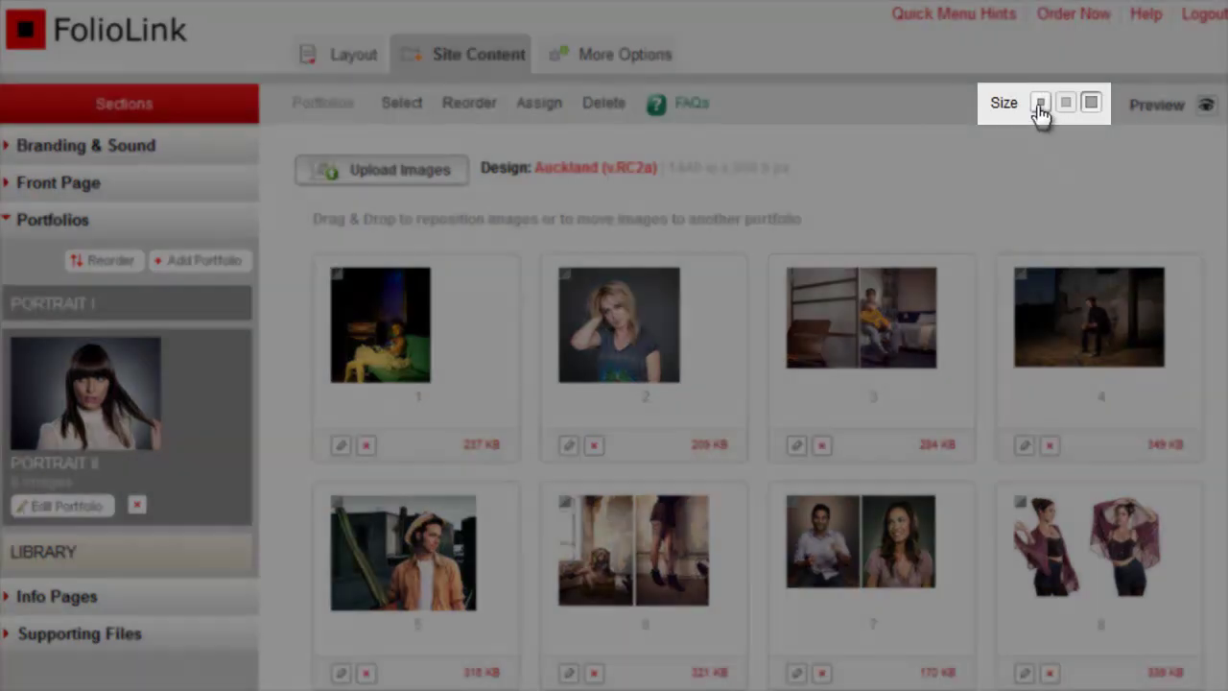
click(1041, 111)
click(1068, 108)
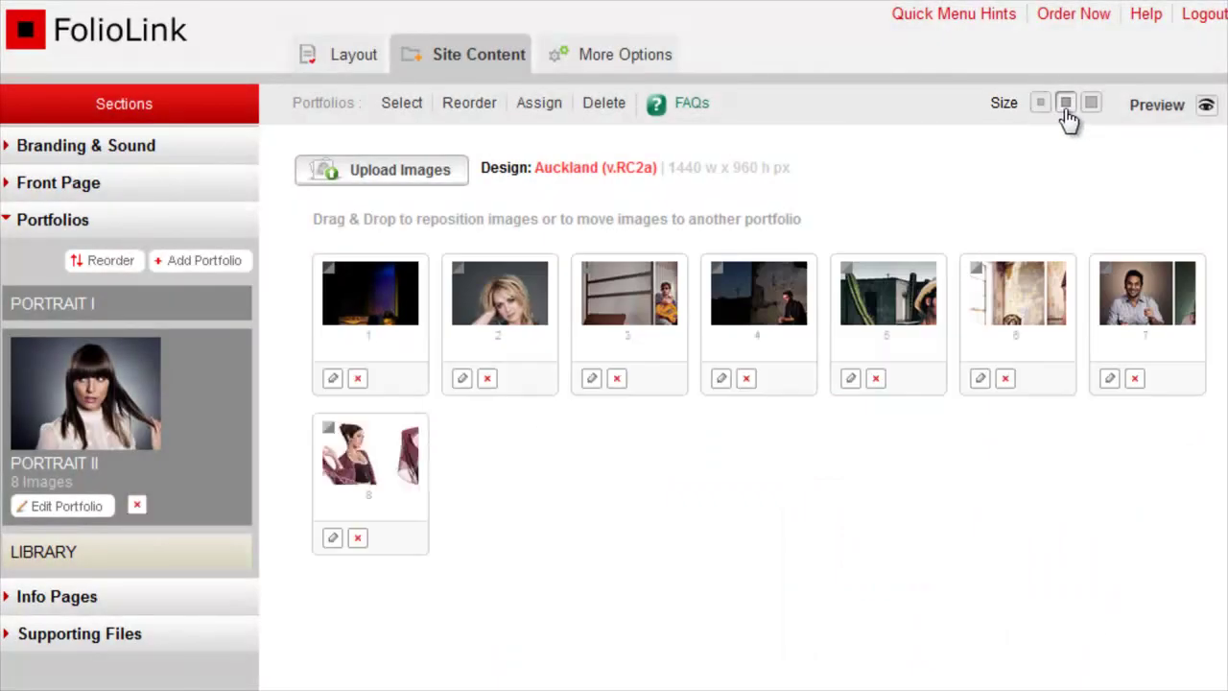
click(1091, 106)
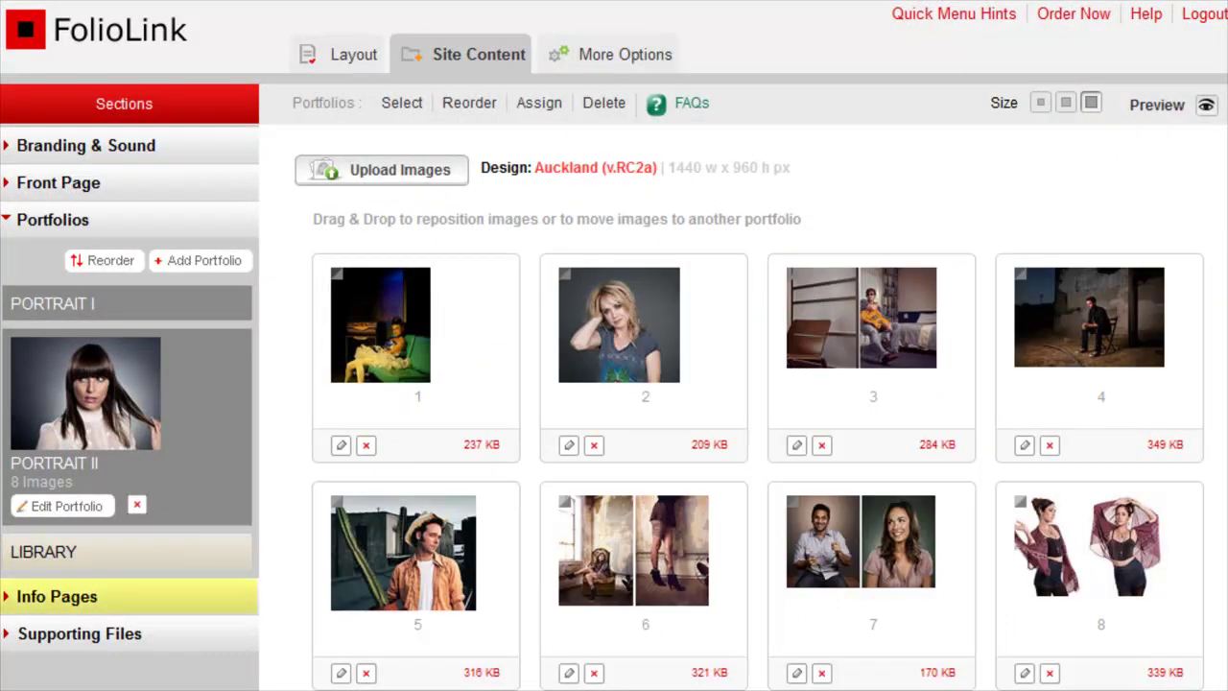
Add a CONTACT info page with the body text 'Enter text here'
click(221, 603)
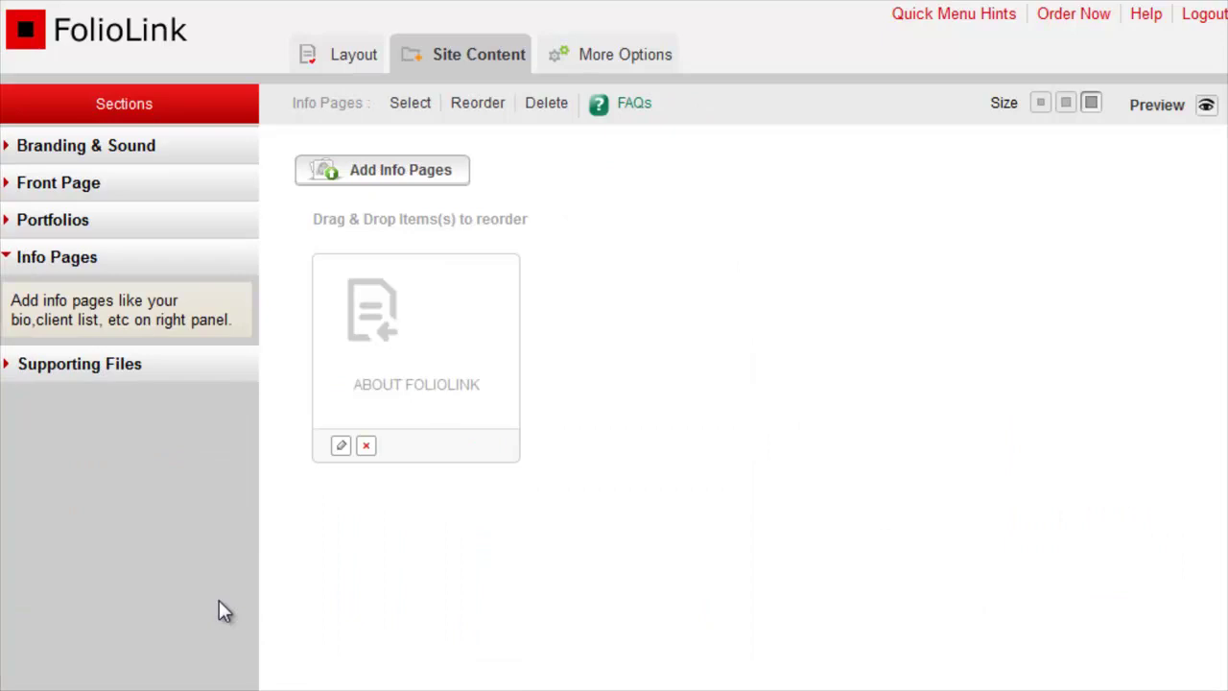
click(374, 182)
click(568, 159)
text(CONTACT)
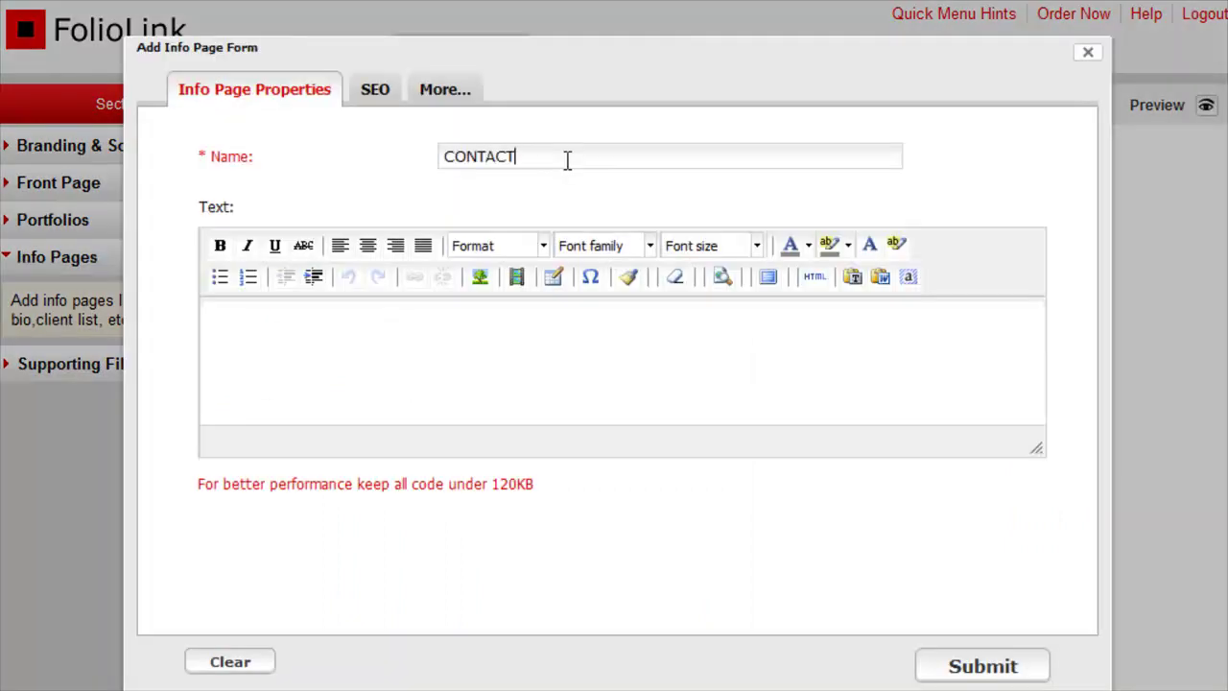
key(Tab)
text(Enter text here)
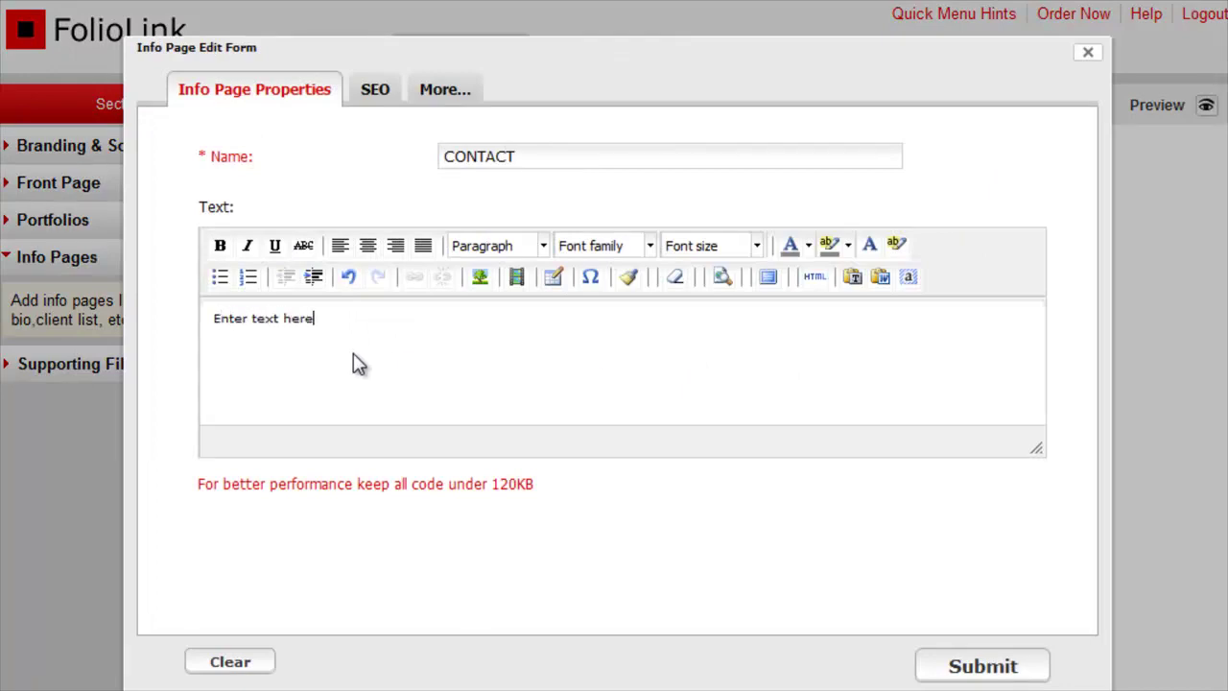
click(970, 665)
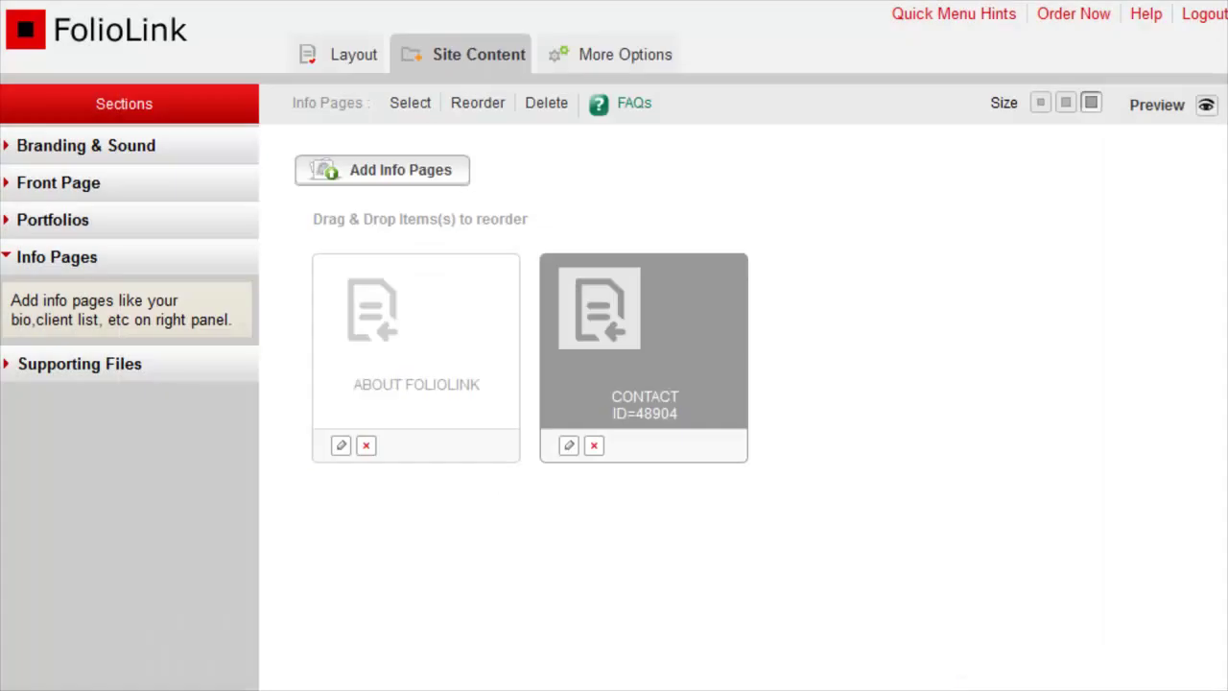
Delete the About FolioLink info page and go to the Layout design choices
click(367, 447)
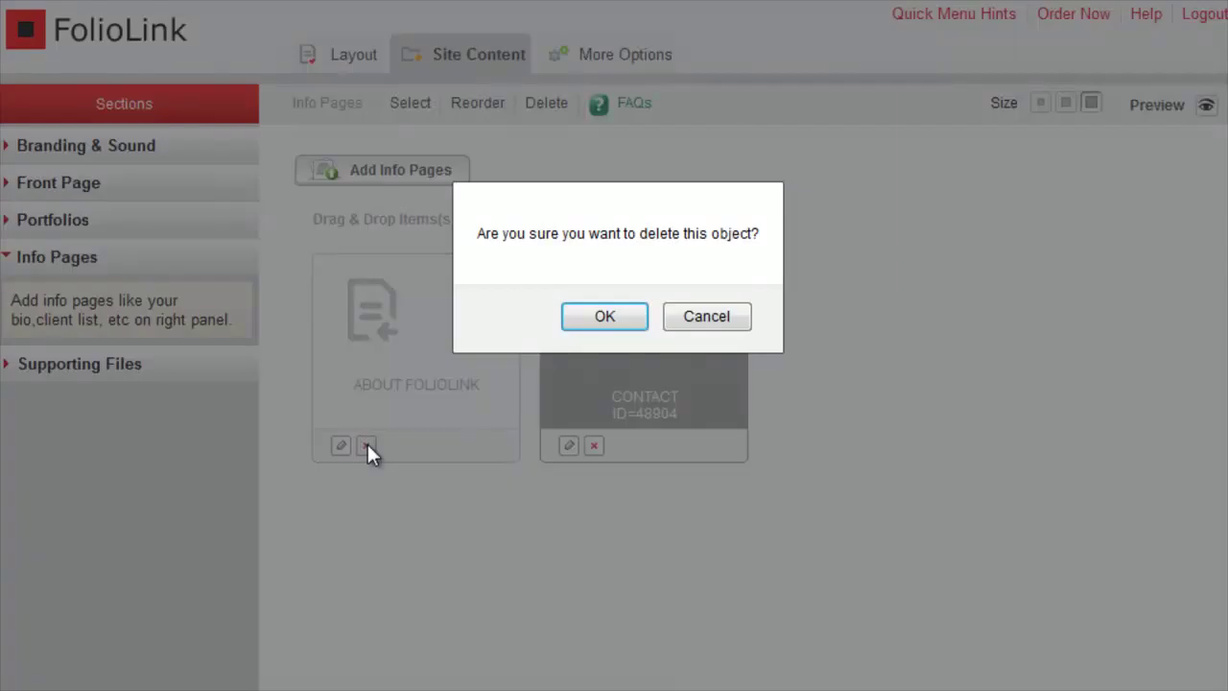
click(620, 320)
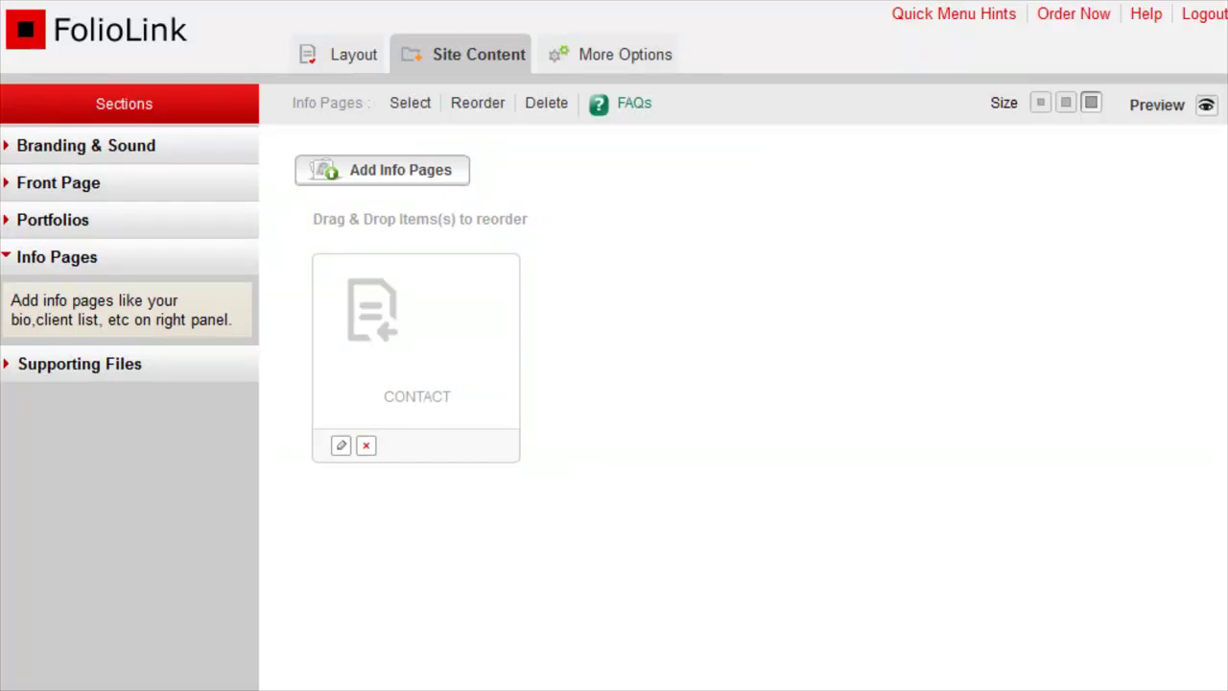
click(339, 53)
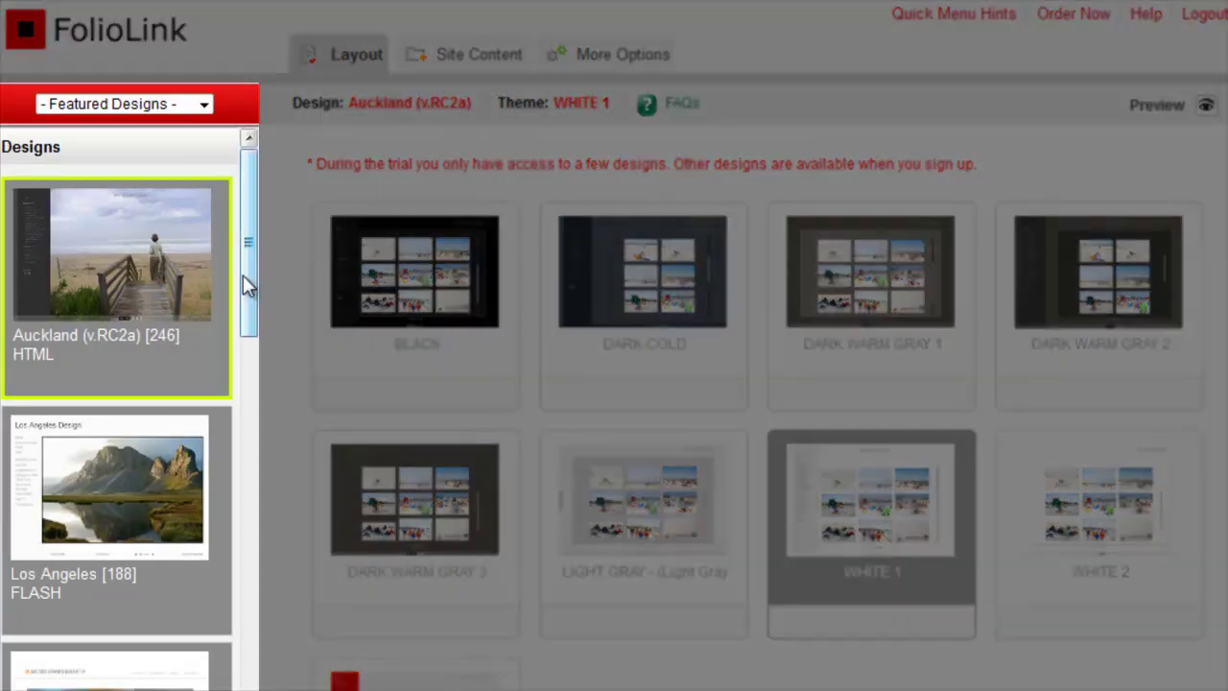
Switch to the Los Angeles design, submit its image size setting, and apply the Light Gray theme
drag(249, 272, 260, 228)
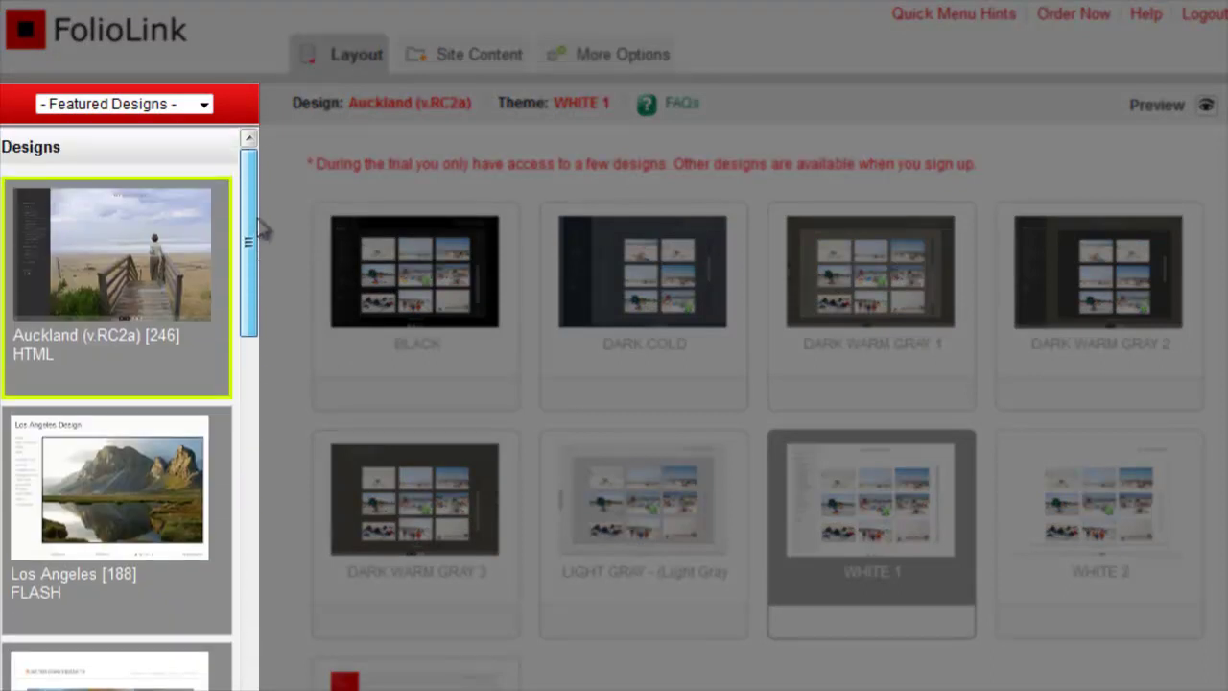
click(206, 108)
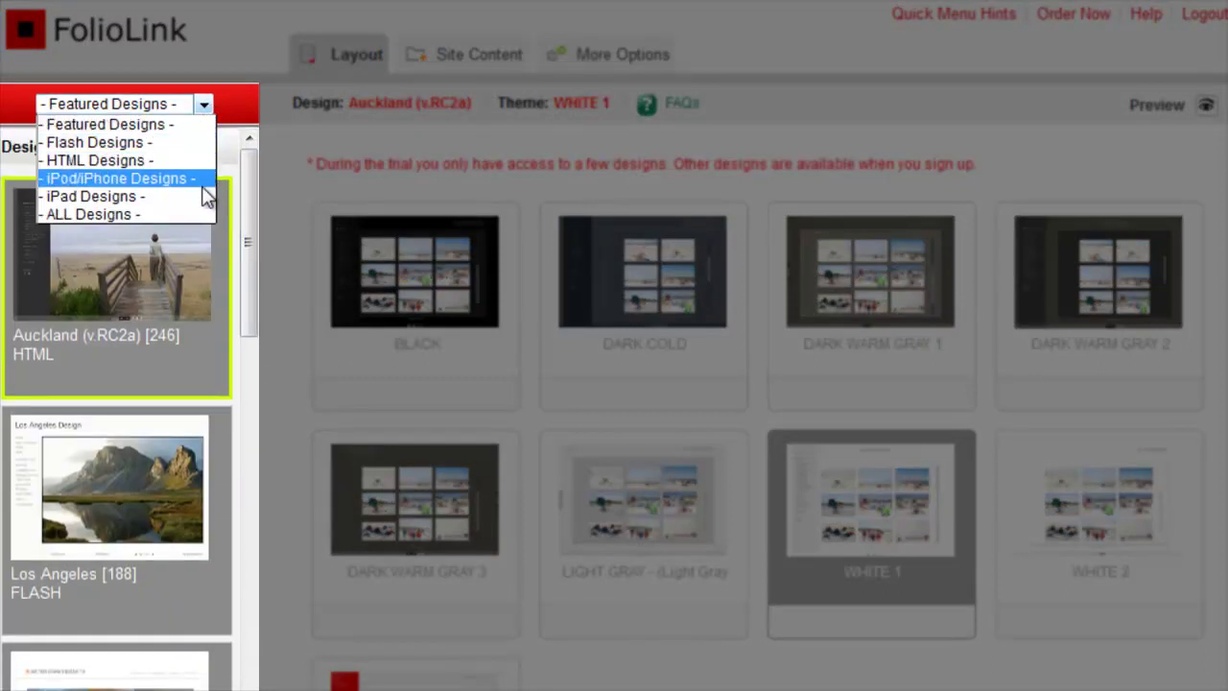
click(230, 123)
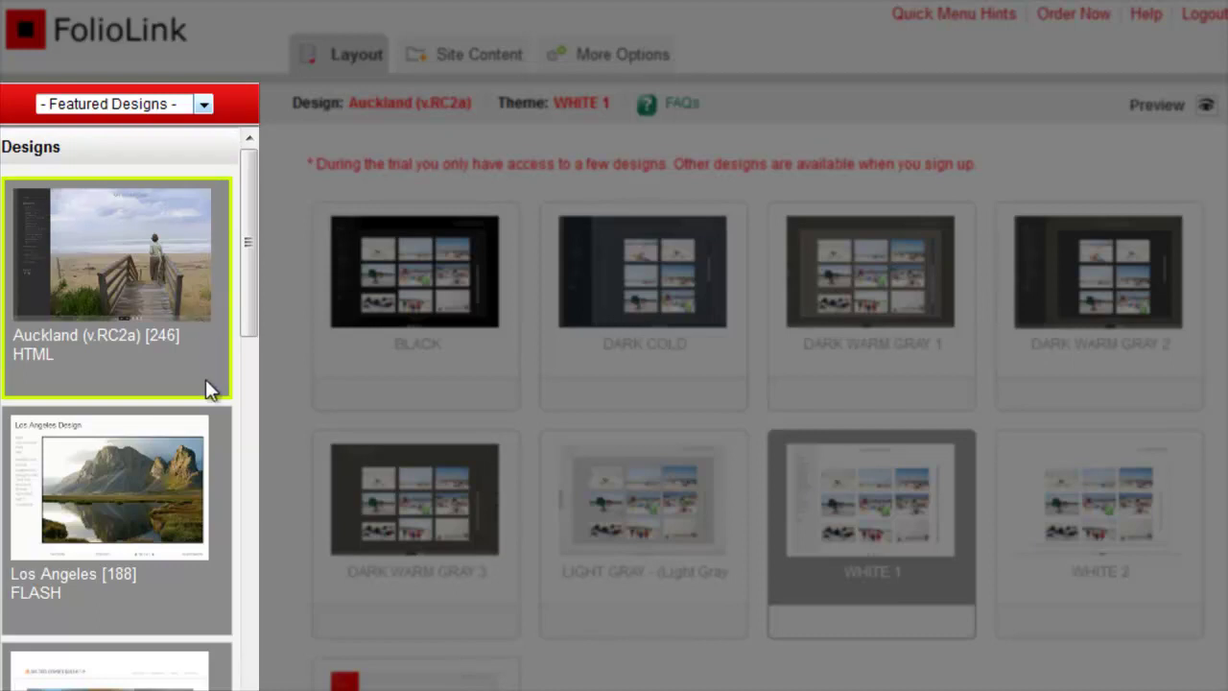
click(141, 515)
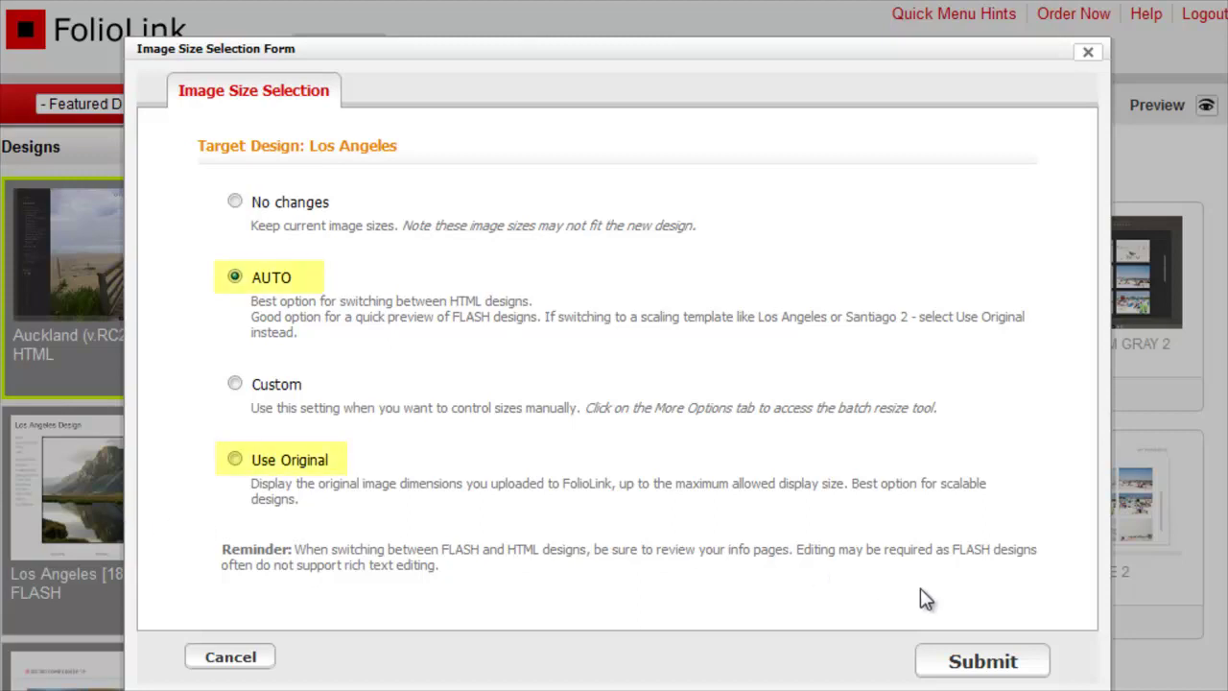
click(989, 669)
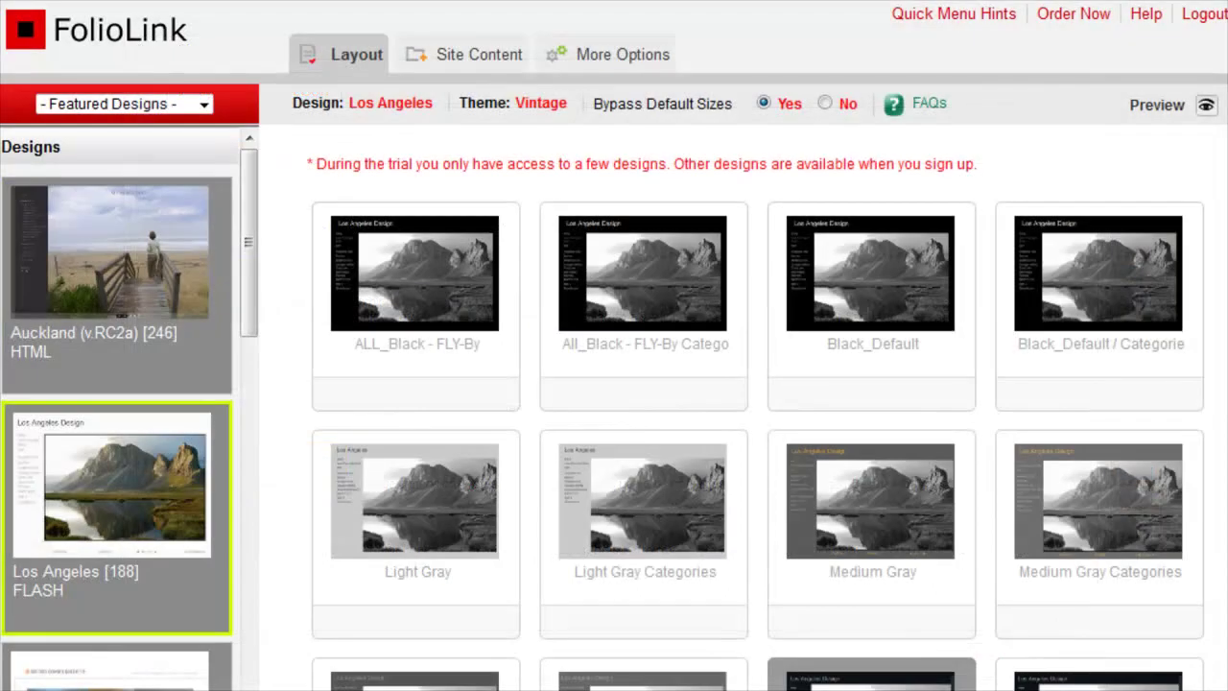
scroll(756, 410, down, 2)
scroll(758, 406, down, 2)
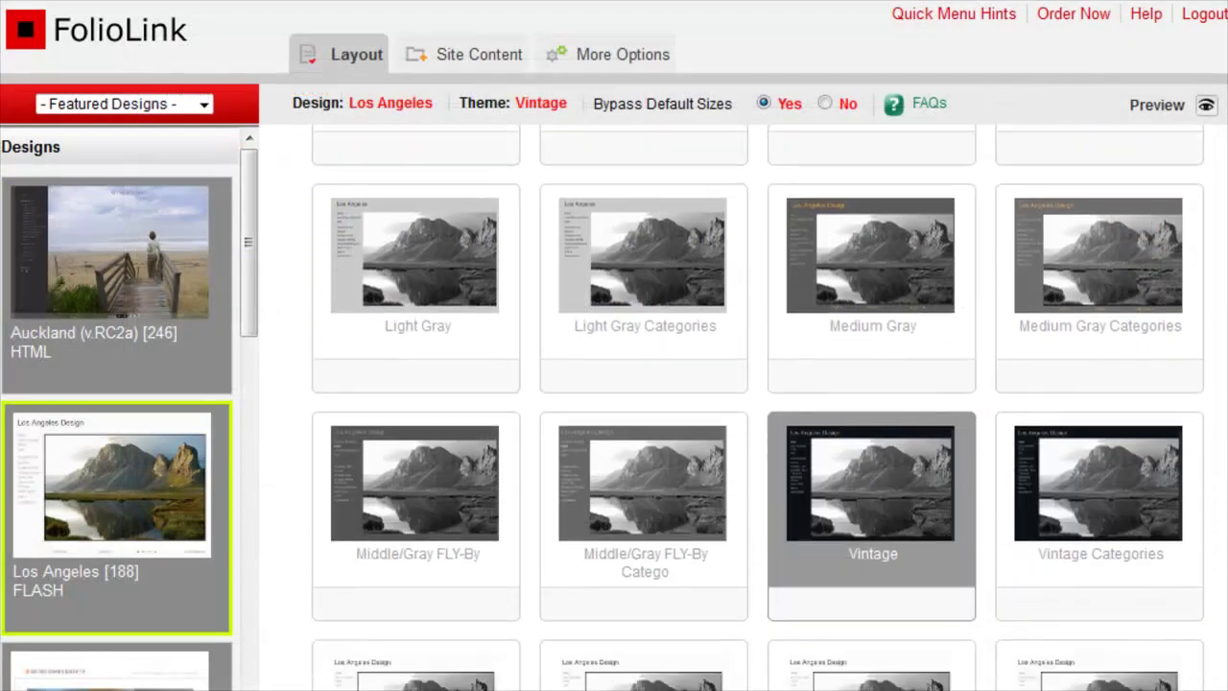
scroll(758, 407, up, 4)
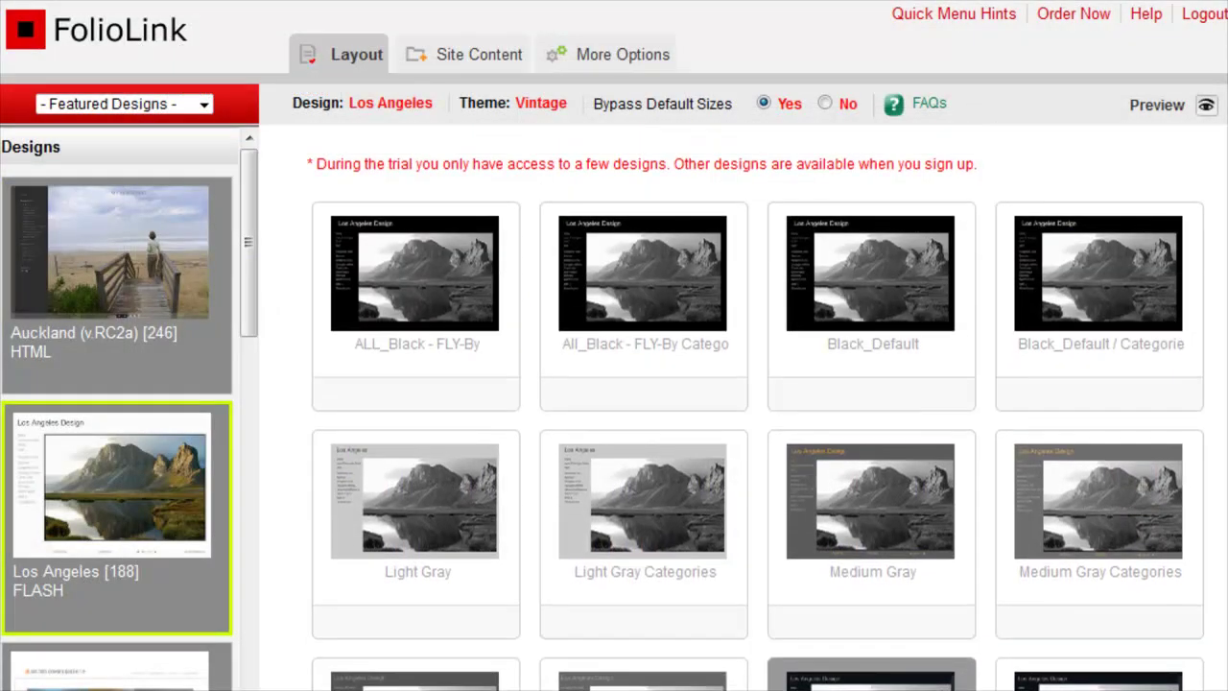
click(403, 494)
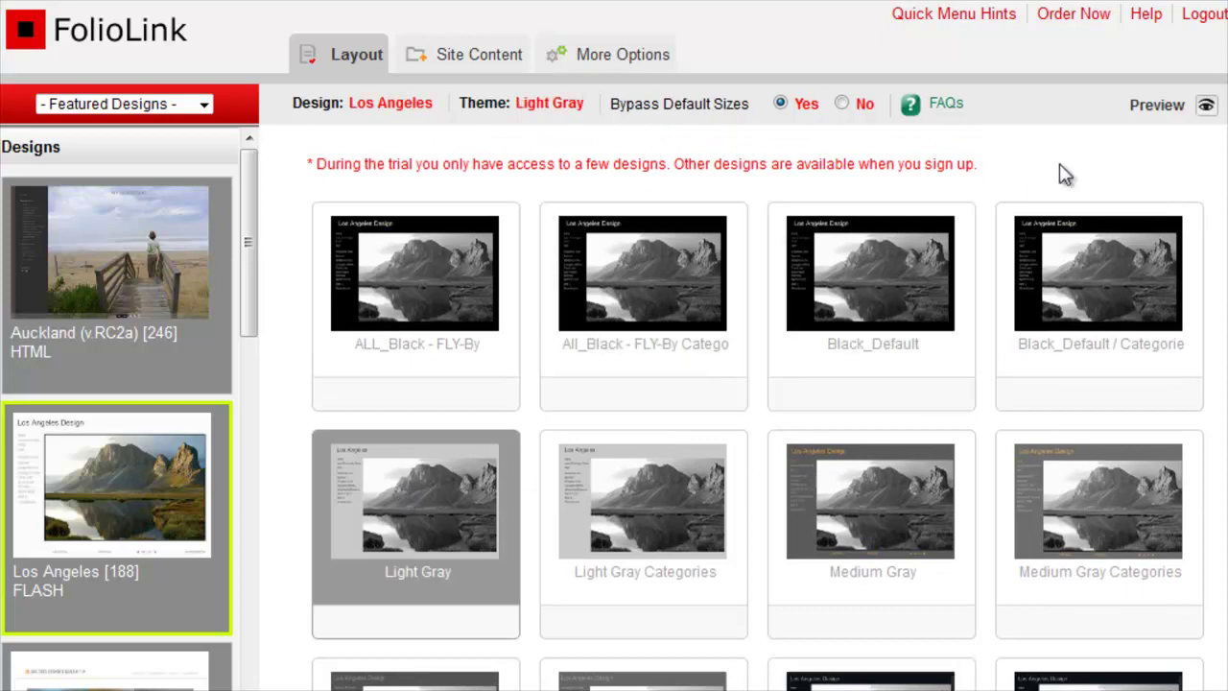
Preview the PORTRAIT II gallery, opening the first portrait and advancing through two more photos
click(1157, 105)
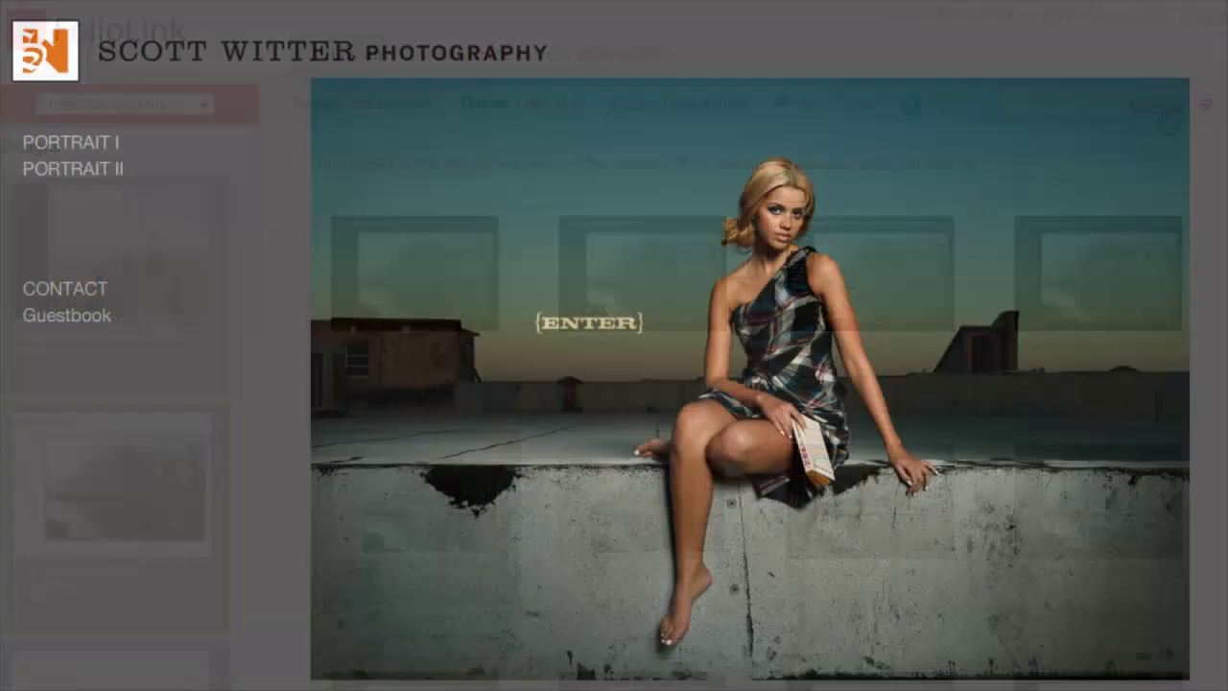
click(73, 168)
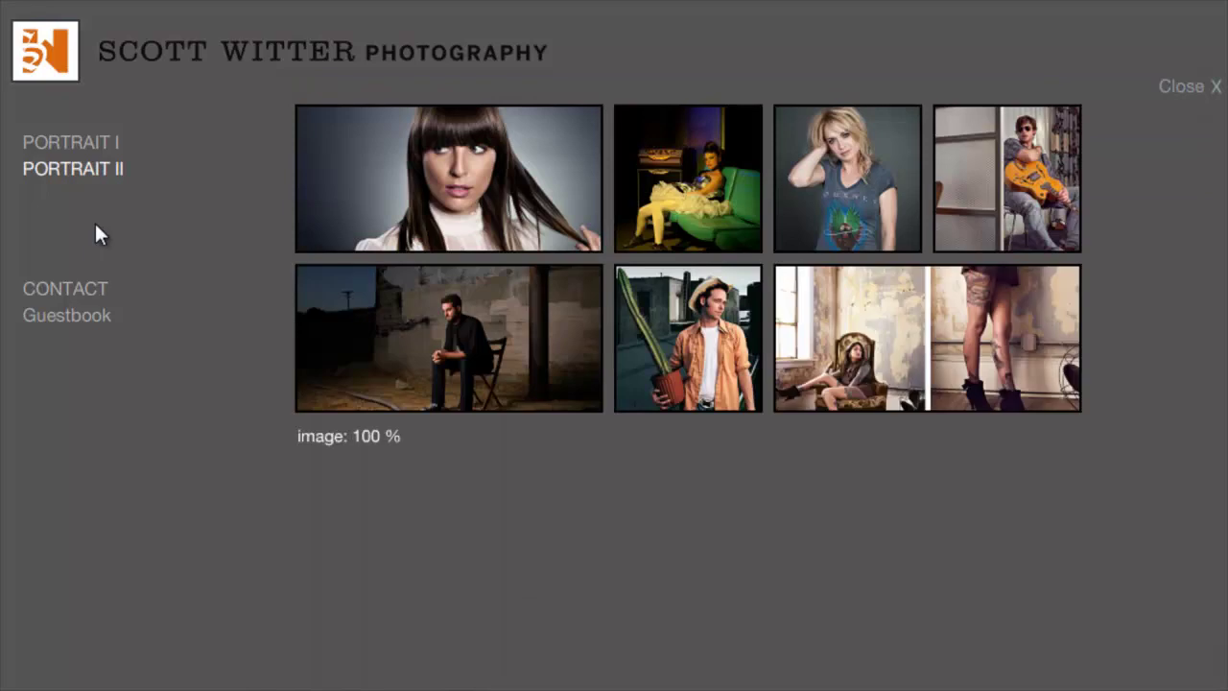
click(410, 190)
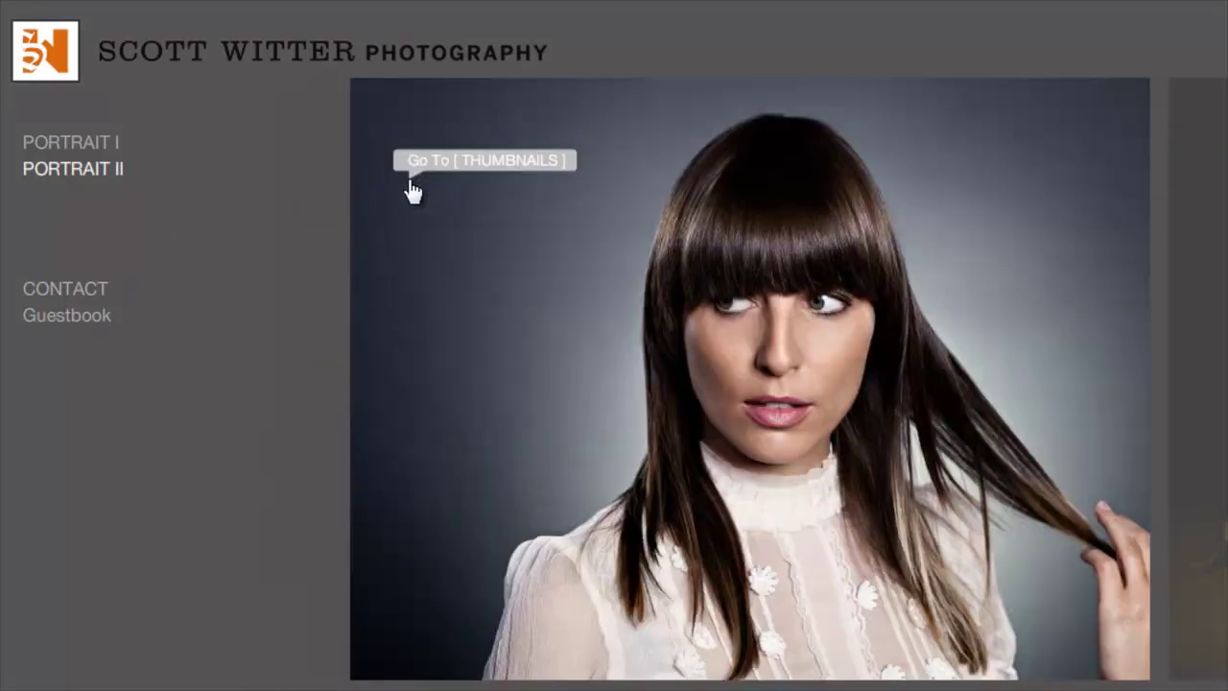
click(1157, 467)
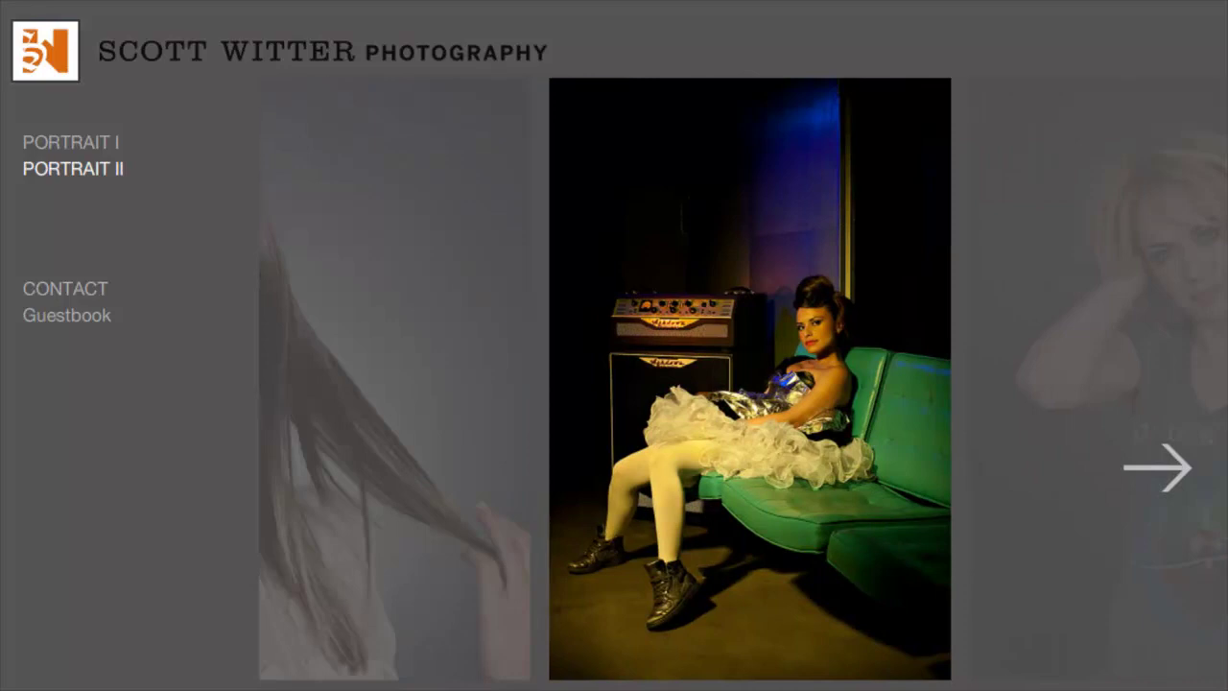
click(1157, 468)
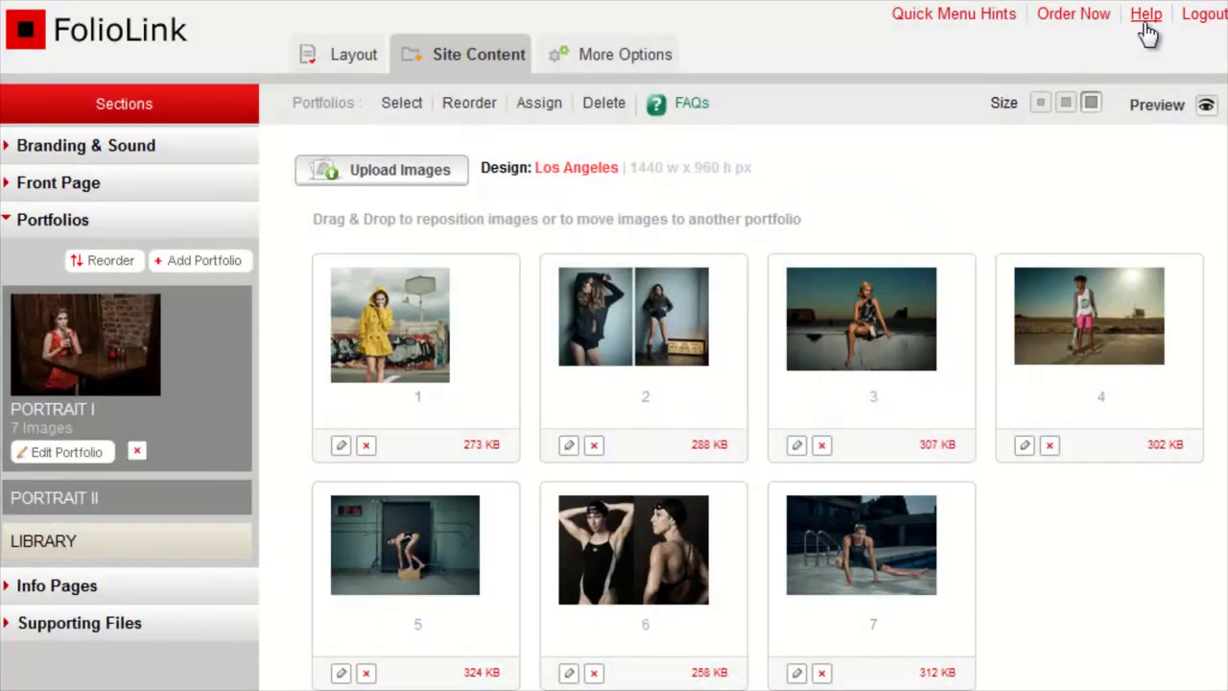
Open the Frequently Asked Questions help window from the top-right Help link
click(1146, 21)
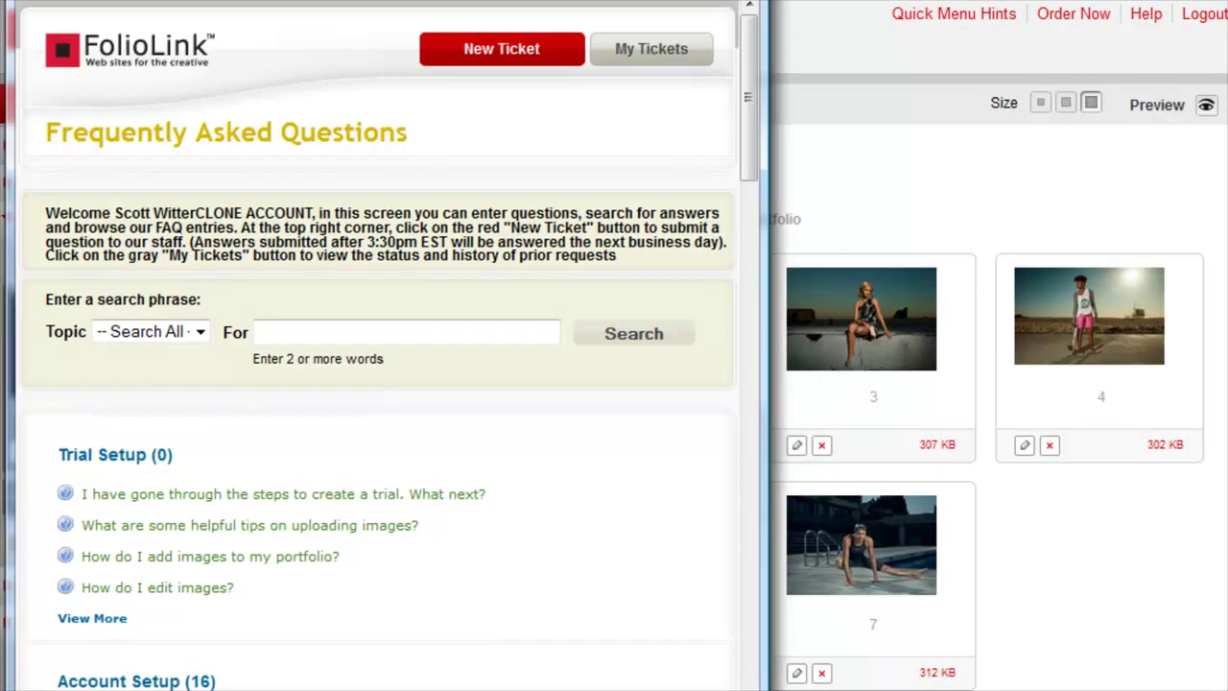